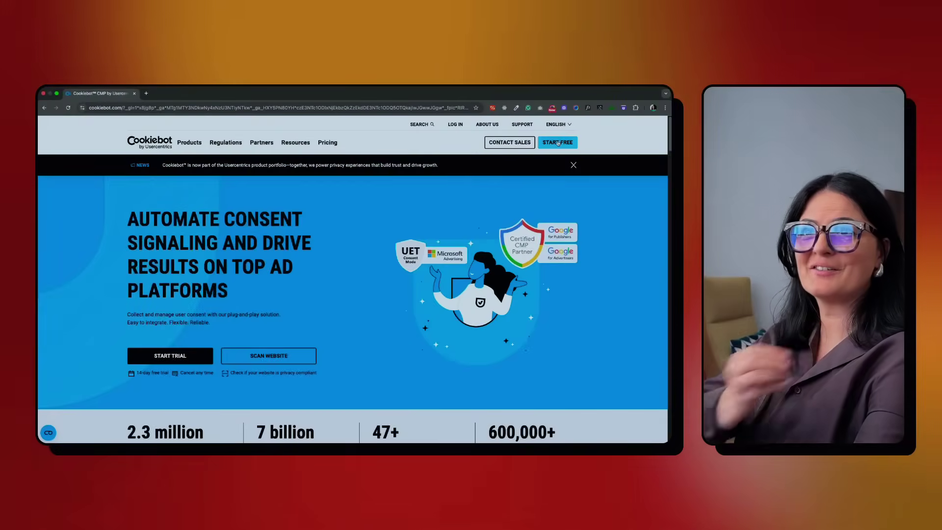
# Step: Switch from the free-trial signup to logging in, filling in the saved account e-mail
pyautogui.click(558, 142)
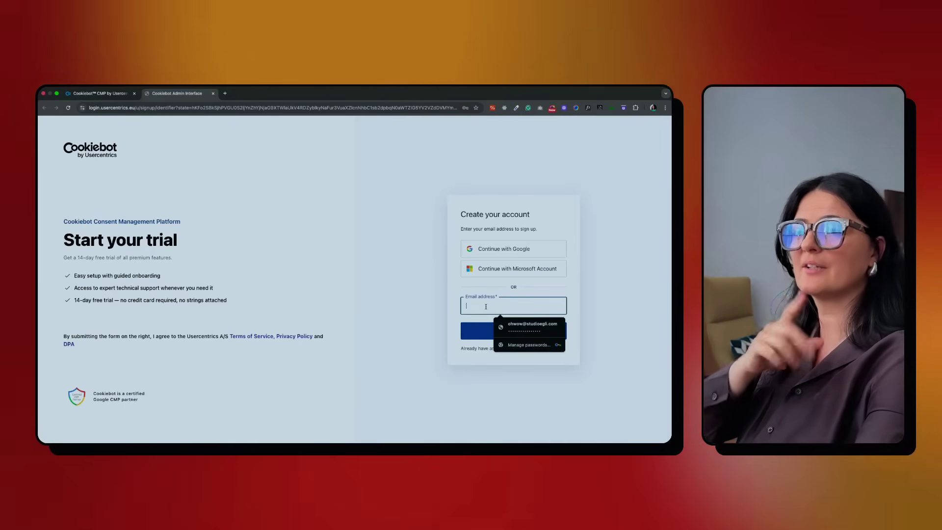
pyautogui.click(628, 357)
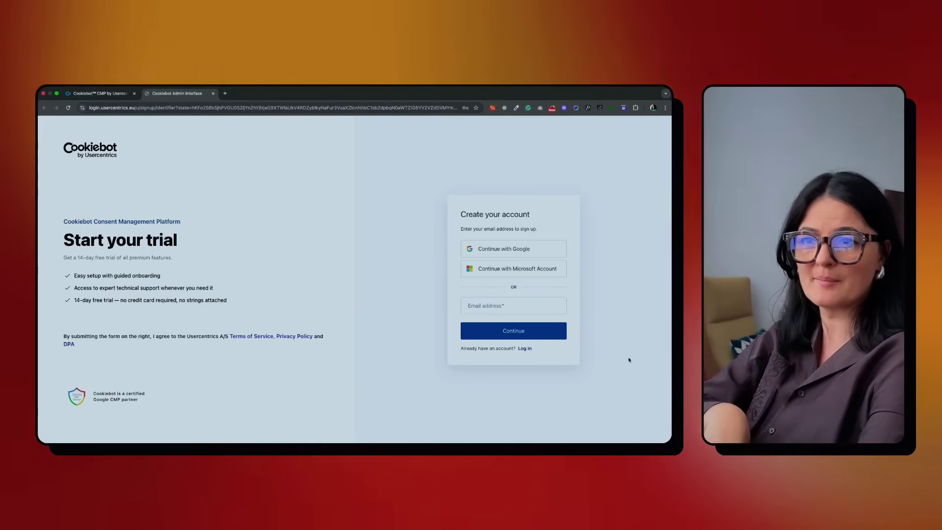
pyautogui.click(525, 349)
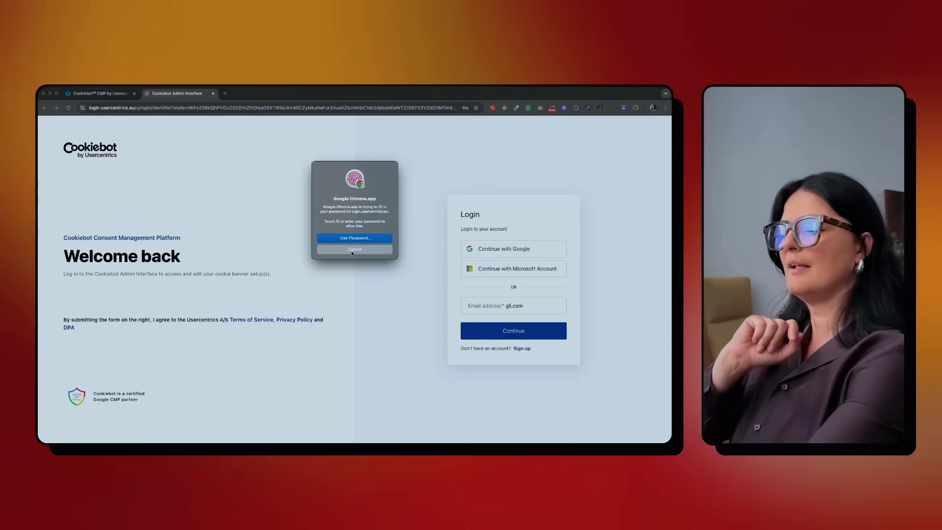
pyautogui.click(352, 252)
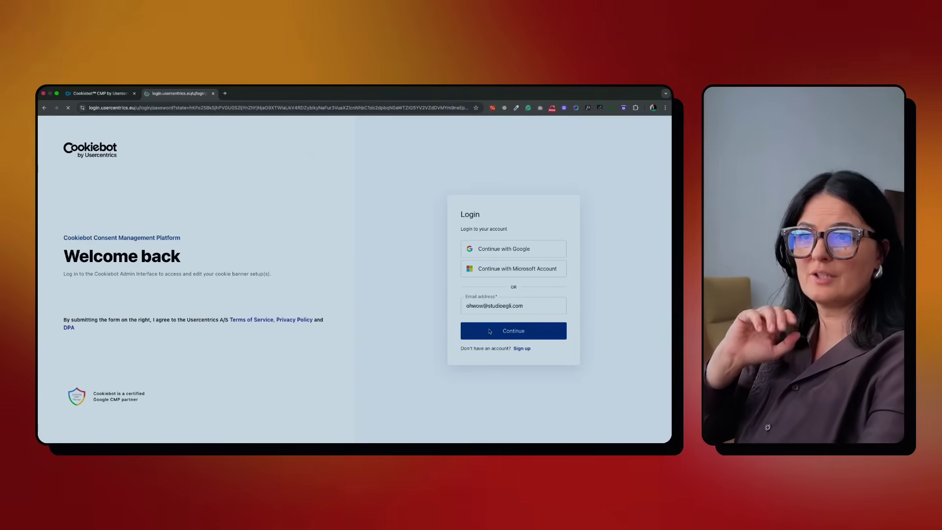
# Step: Submit the account e-mail to finish signing in and reach Domains & Aliases
pyautogui.click(521, 324)
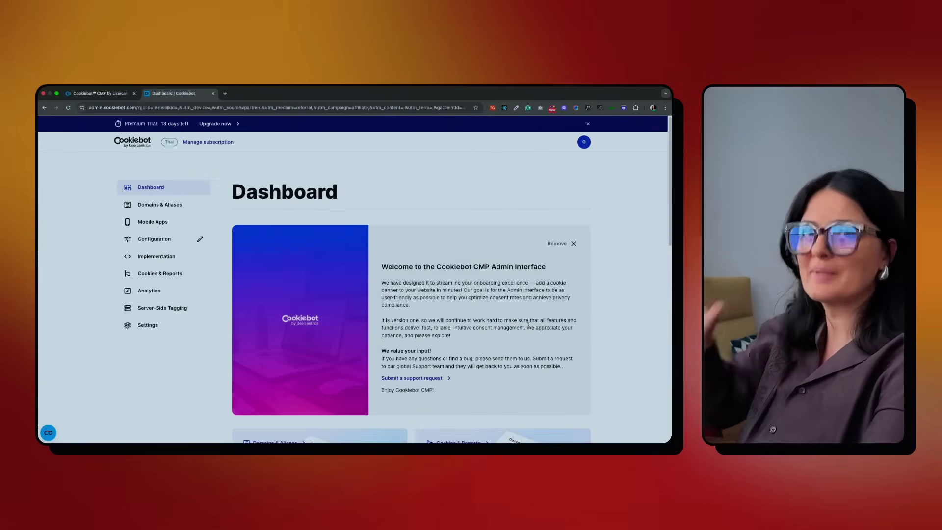
pyautogui.scroll(-3, 231, 354)
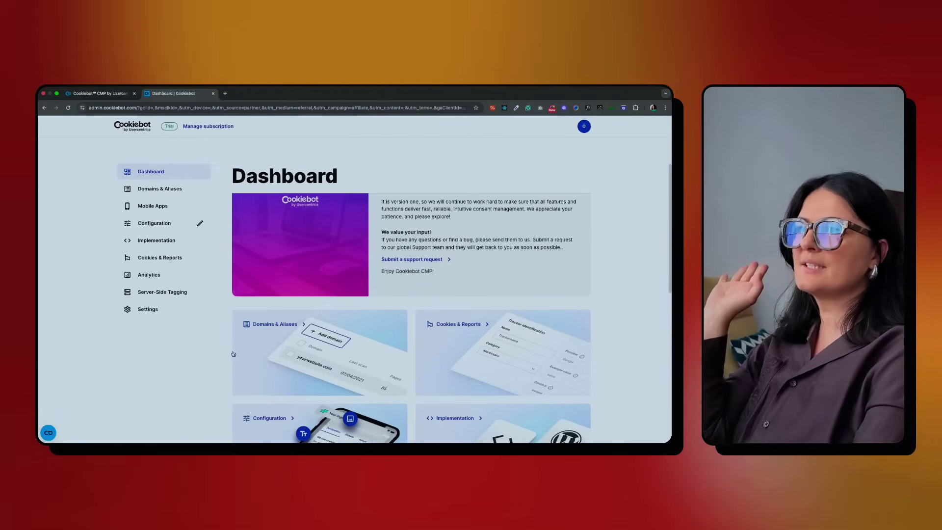
pyautogui.scroll(-6, 220, 357)
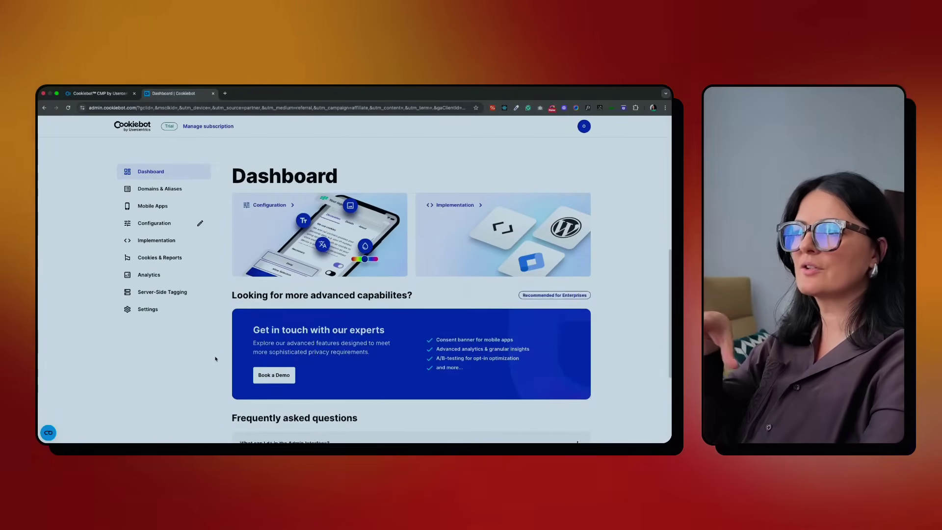
pyautogui.scroll(-2, 216, 359)
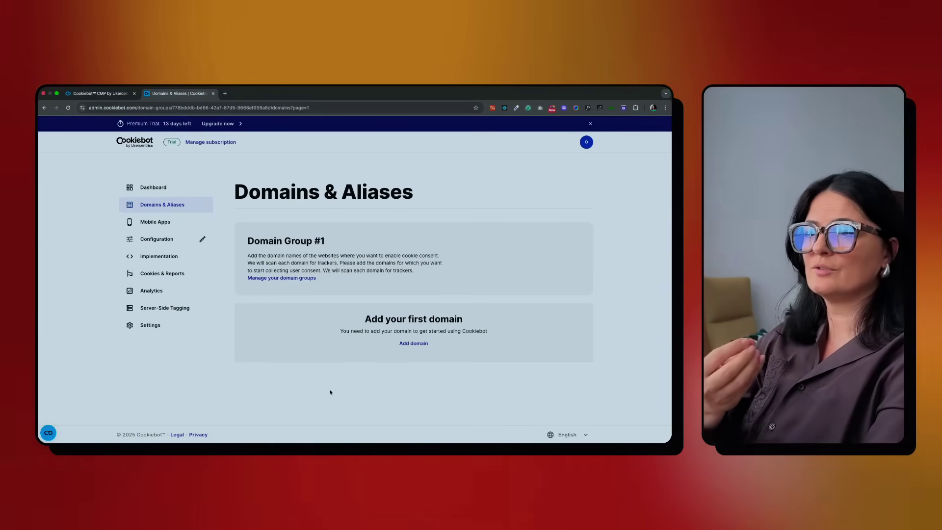
pyautogui.click(405, 345)
pyautogui.click(361, 267)
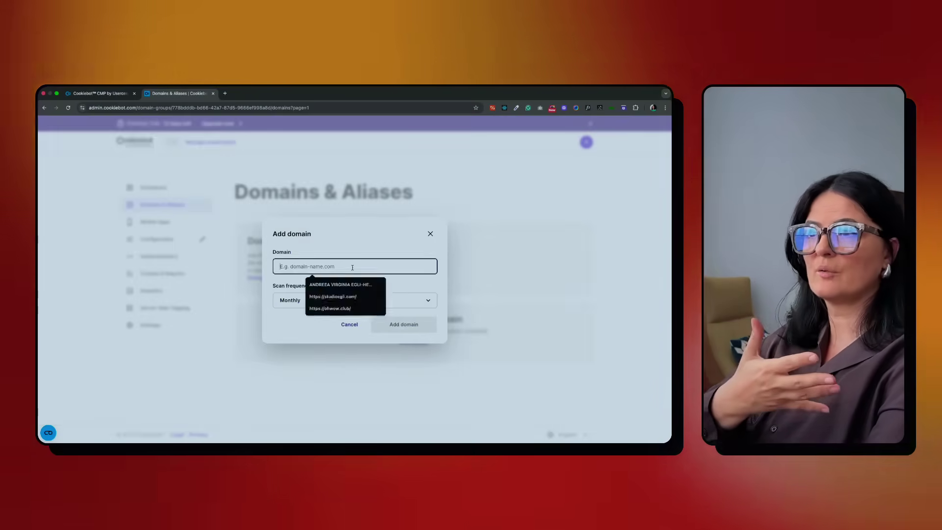
pyautogui.click(344, 309)
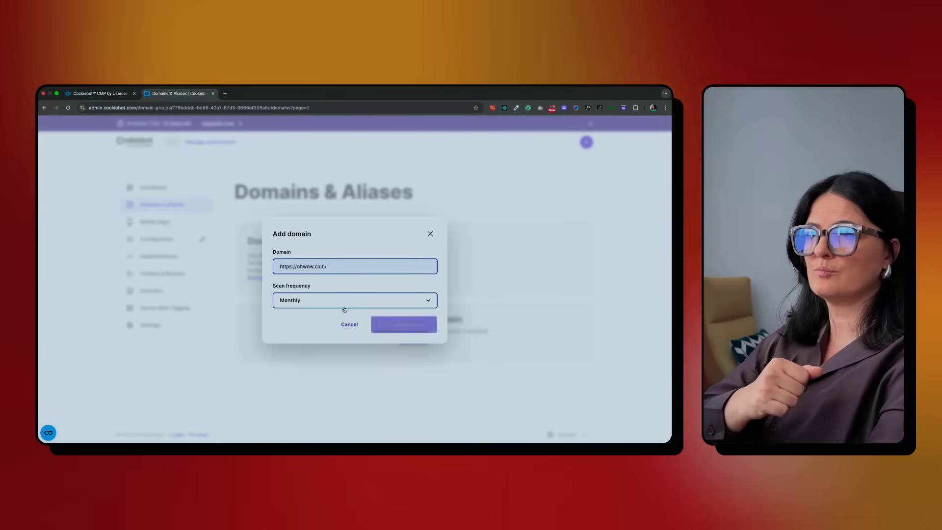
pyautogui.click(404, 324)
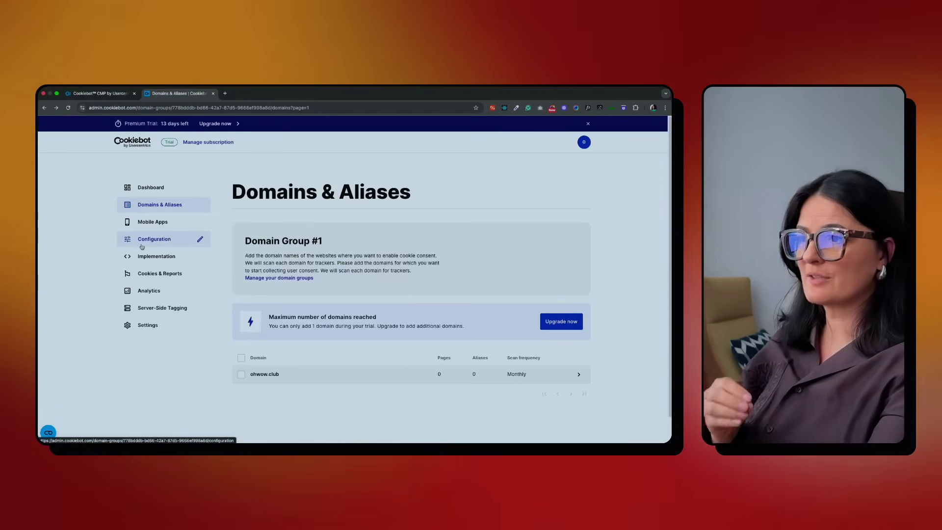
pyautogui.scroll(-2, 104, 324)
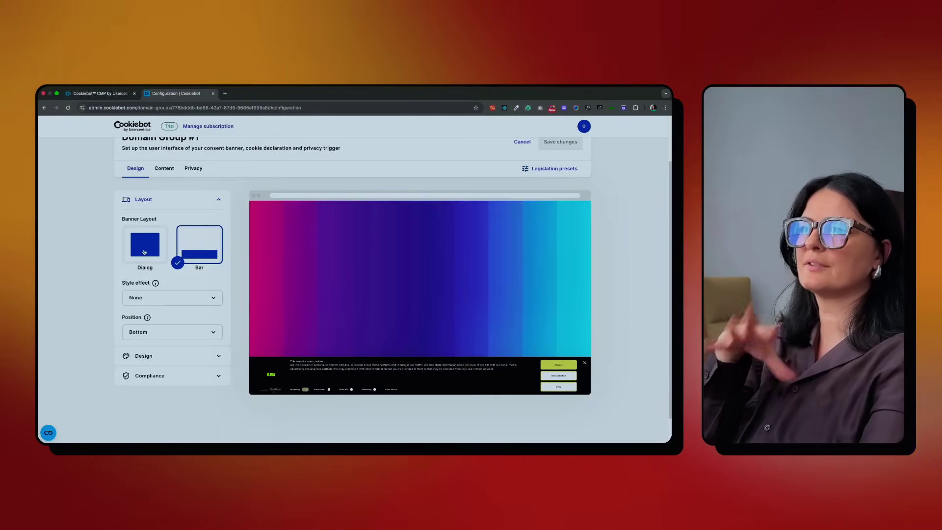
pyautogui.click(144, 251)
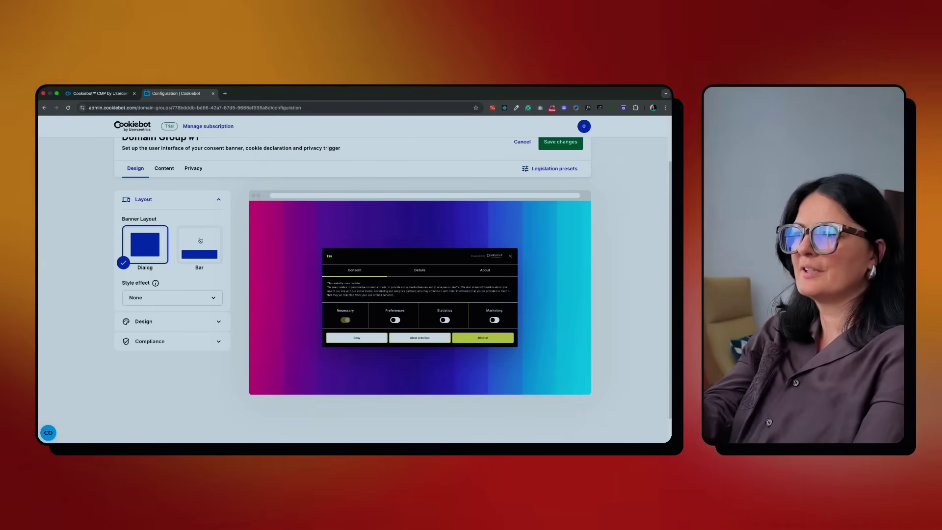
pyautogui.click(200, 240)
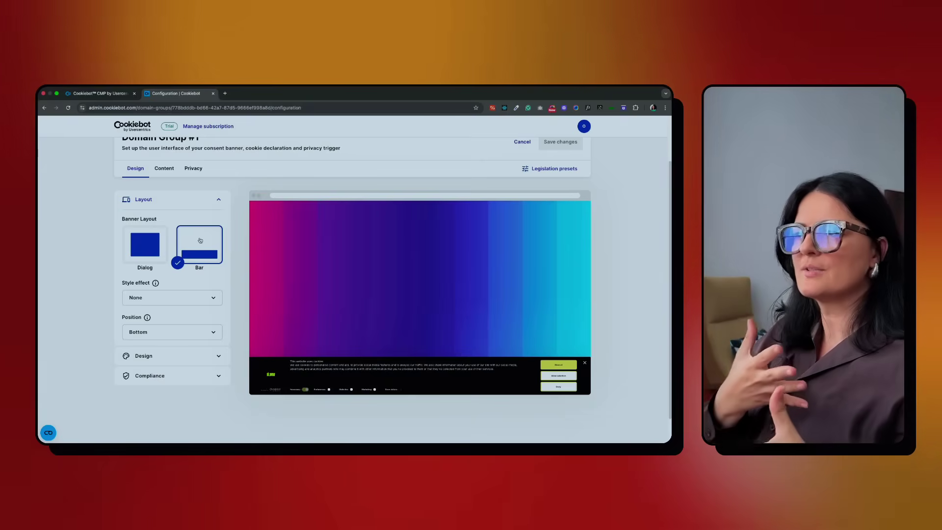
pyautogui.click(150, 240)
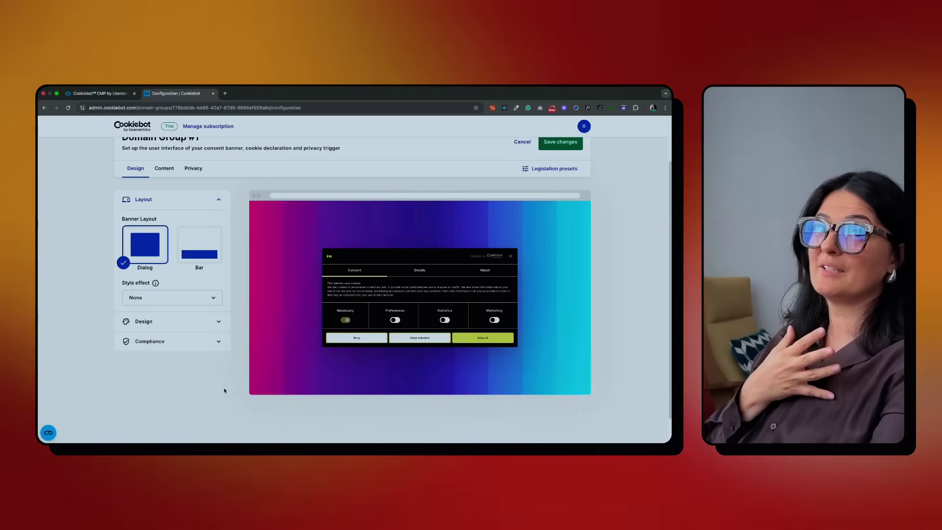
pyautogui.click(205, 241)
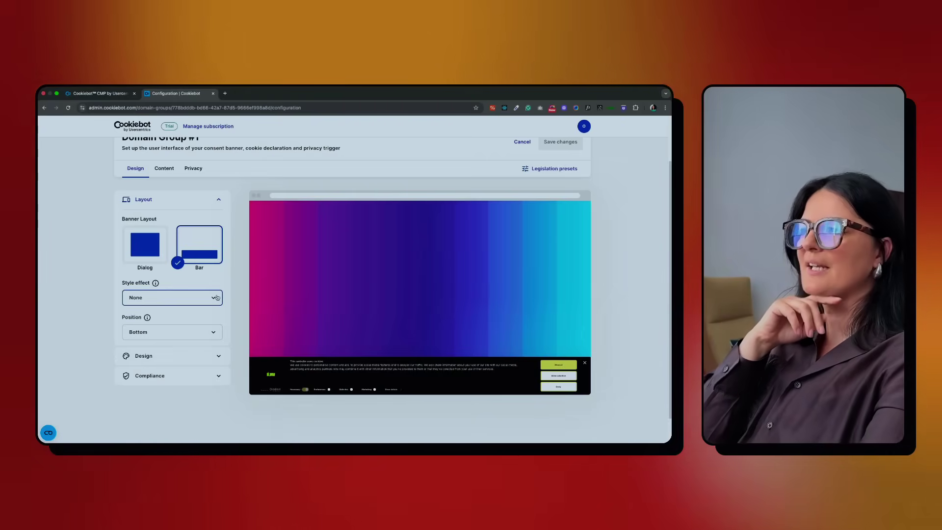
pyautogui.click(216, 297)
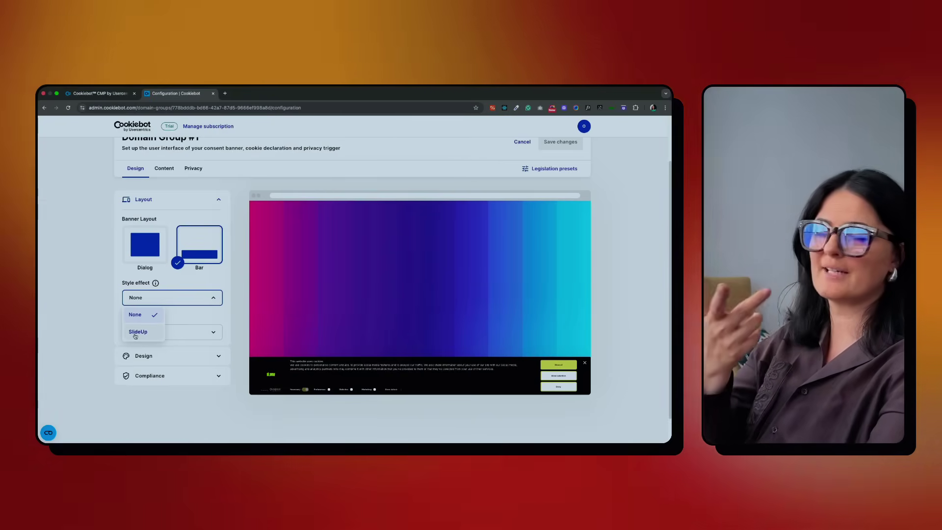
pyautogui.click(136, 334)
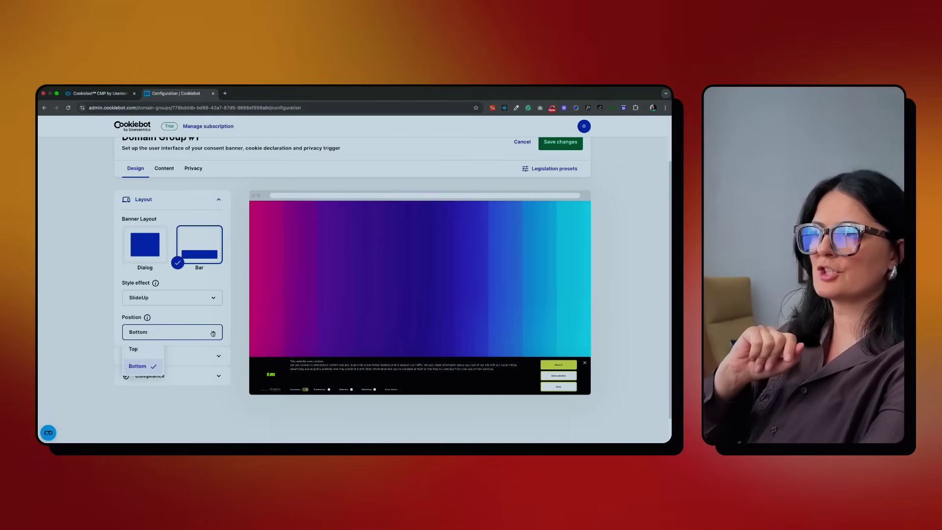
pyautogui.click(129, 348)
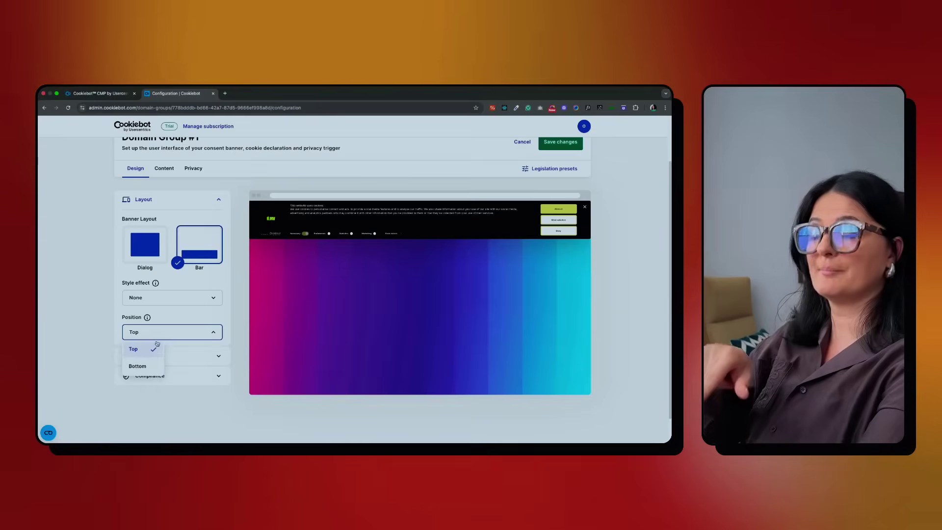
pyautogui.click(138, 367)
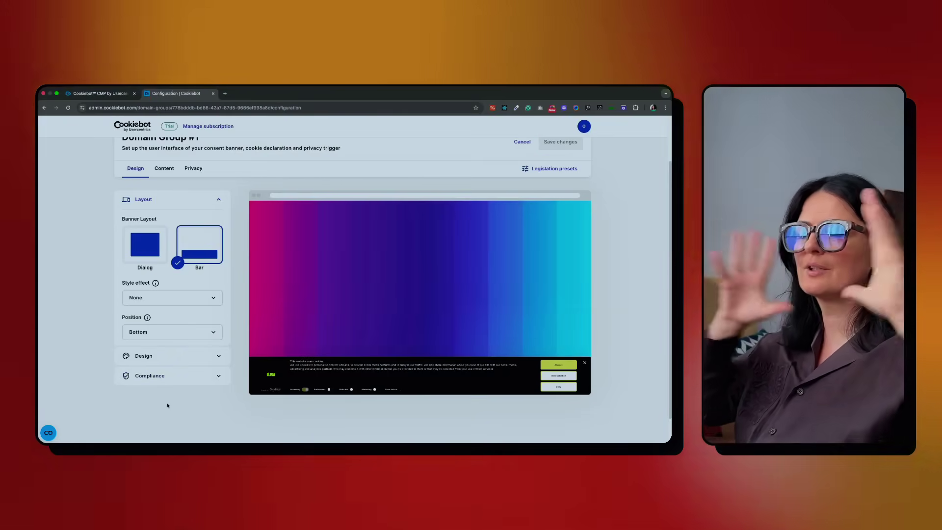
pyautogui.click(172, 331)
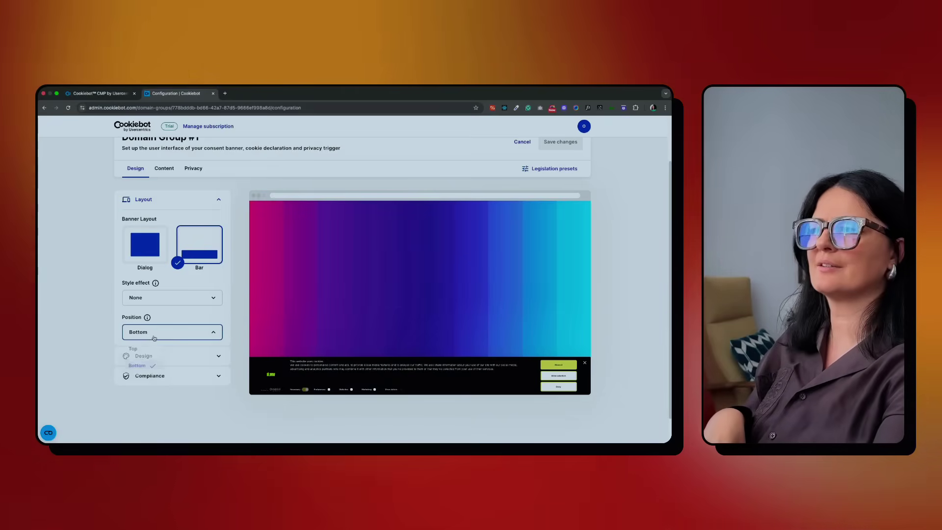
pyautogui.click(99, 344)
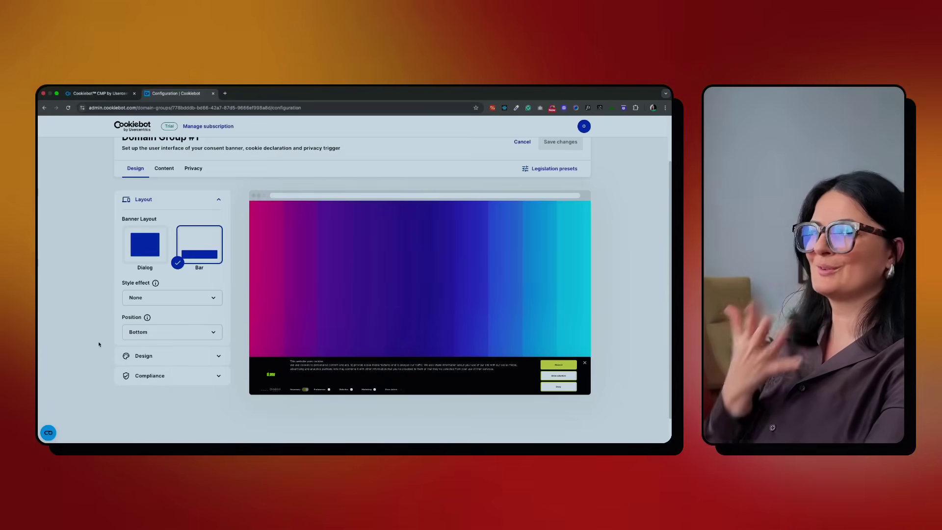
# Step: In the banner design settings, change the Shade colour to red
pyautogui.click(157, 357)
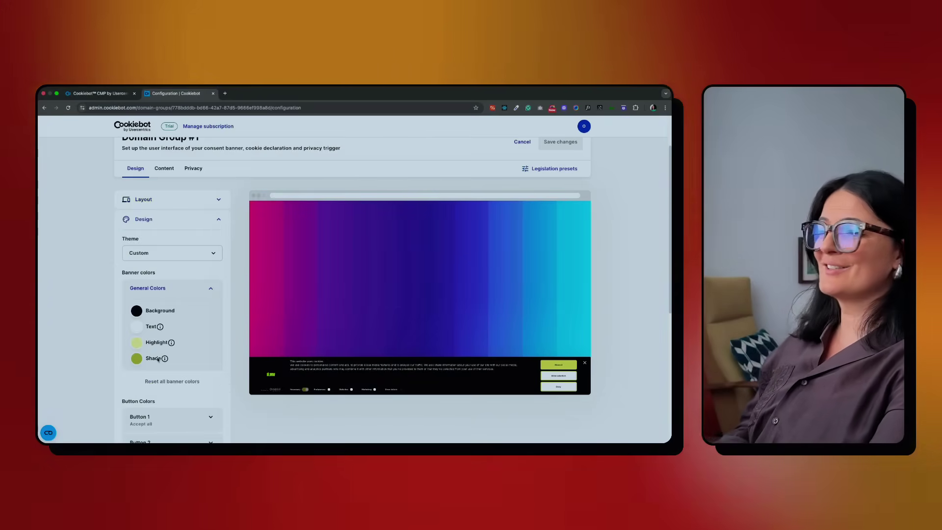
pyautogui.scroll(-3, 233, 394)
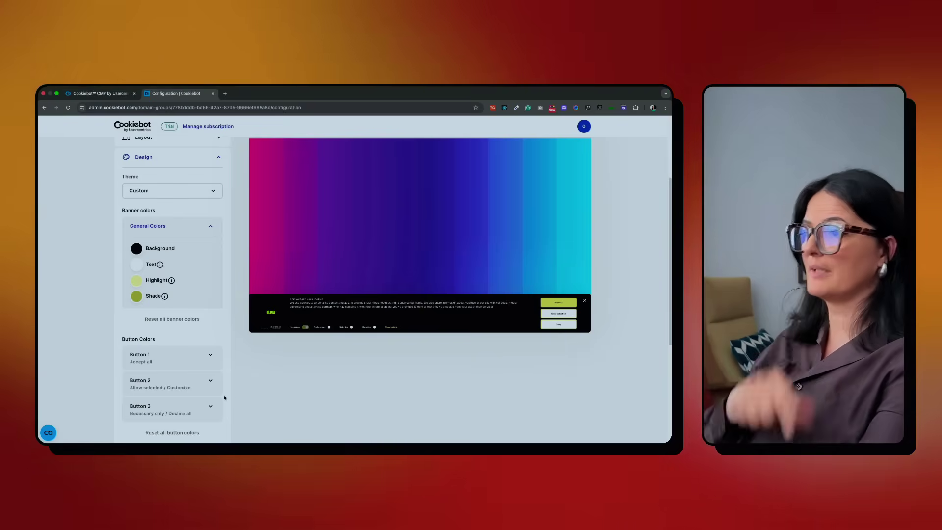
pyautogui.click(136, 296)
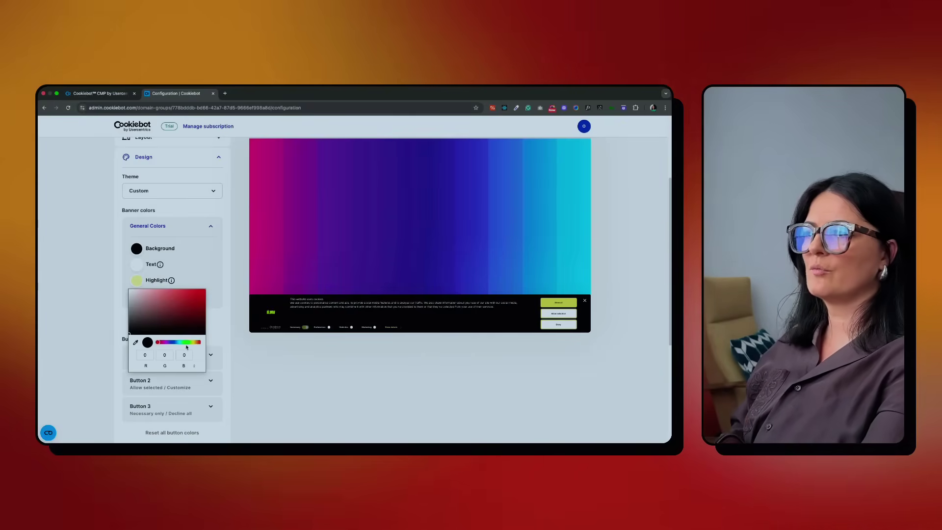
pyautogui.moveTo(173, 342); pyautogui.dragTo(158, 342)
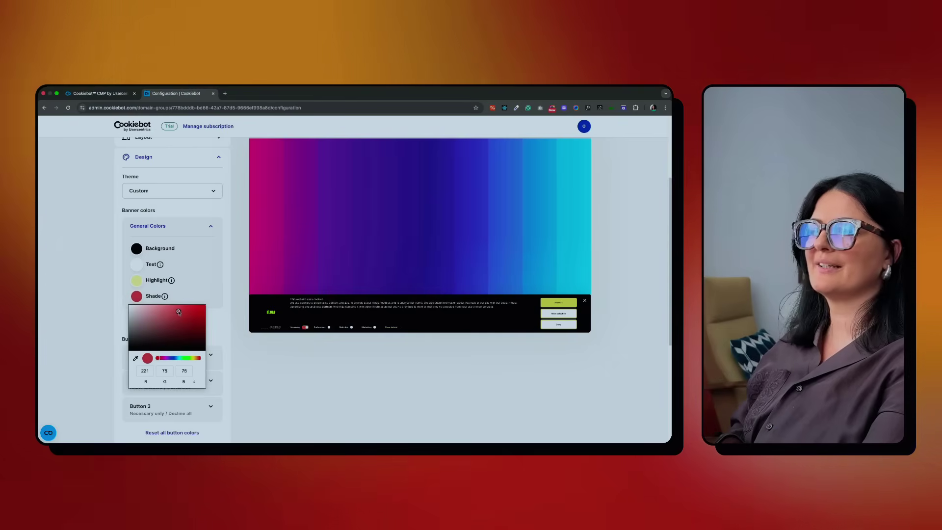
pyautogui.click(141, 282)
pyautogui.click(139, 281)
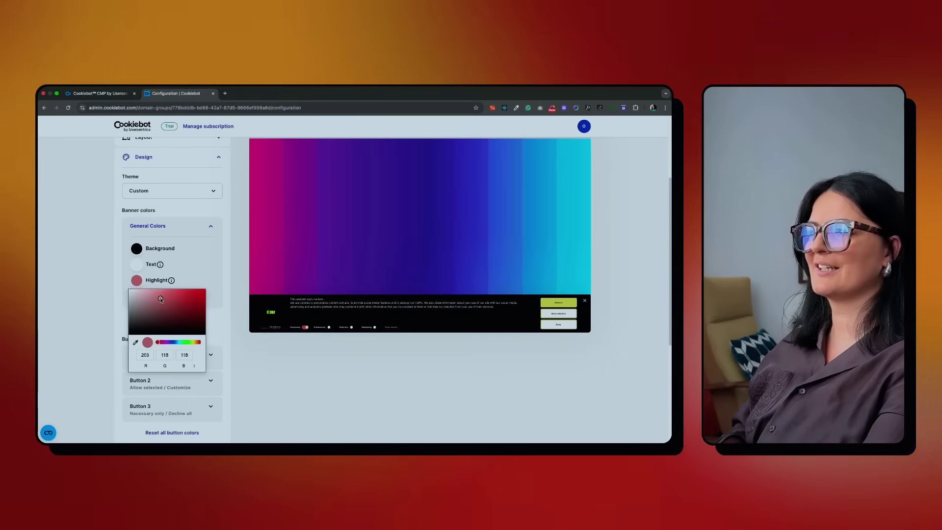
pyautogui.click(137, 248)
# Step: Set the banner background to dark grey (51,51,51) and the highlight to yellow-green
pyautogui.click(137, 249)
pyautogui.click(139, 266)
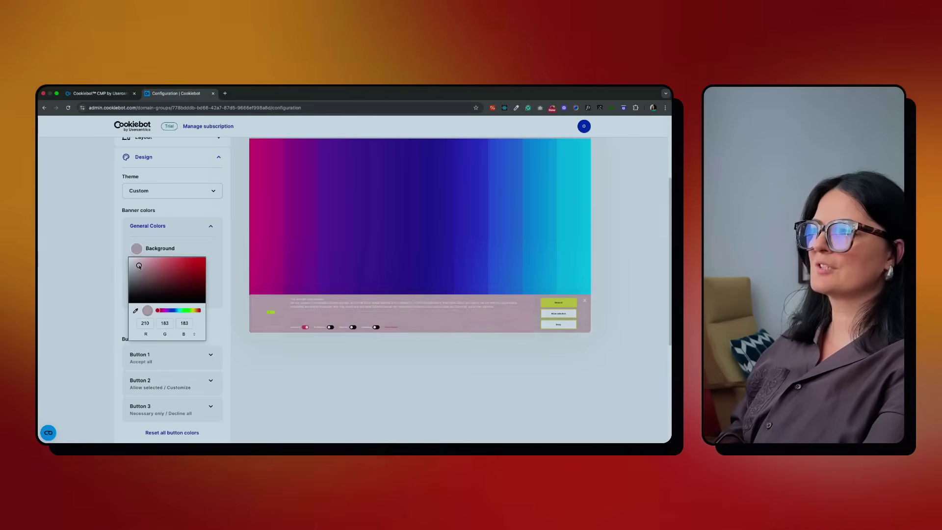
pyautogui.moveTo(139, 265); pyautogui.dragTo(118, 296)
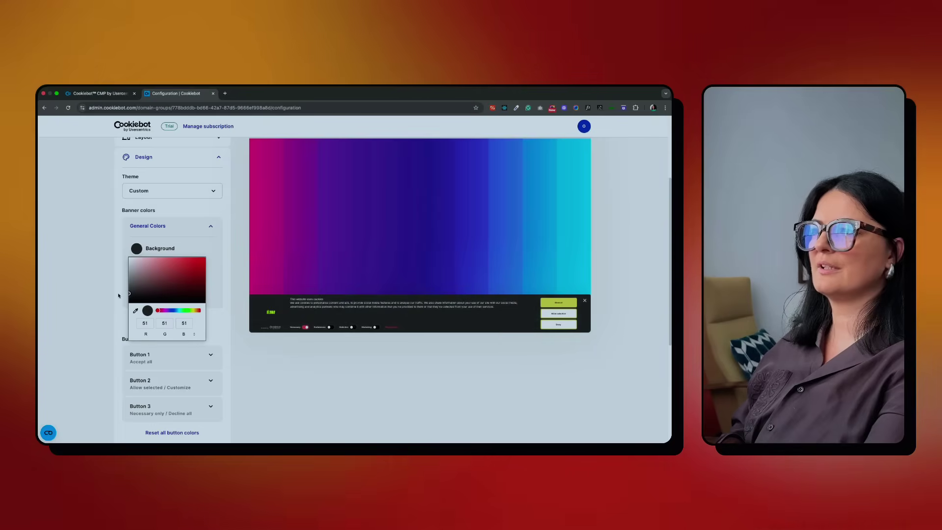
pyautogui.click(87, 328)
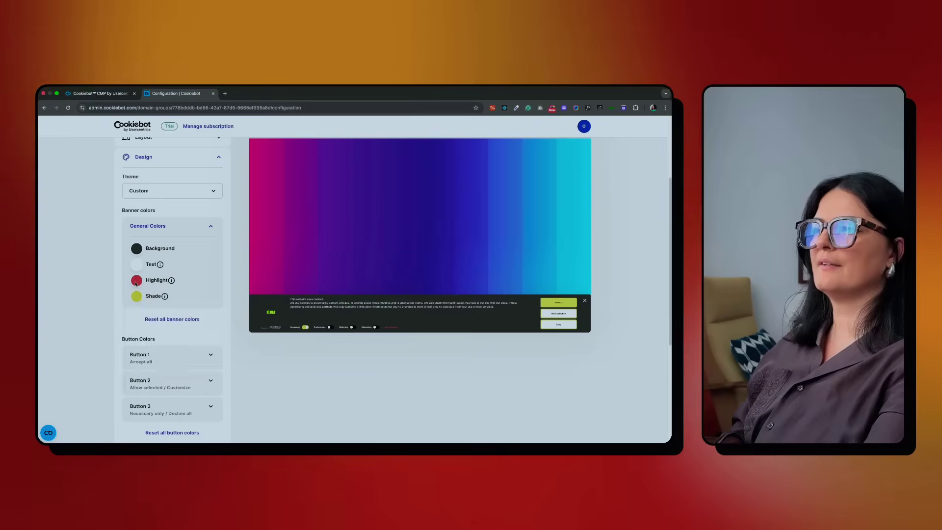
pyautogui.click(136, 280)
pyautogui.click(191, 342)
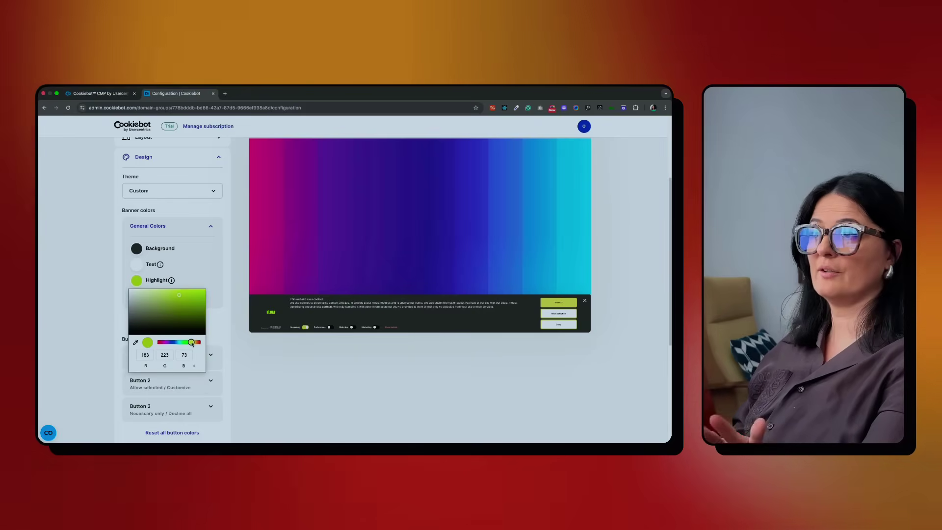
pyautogui.click(169, 297)
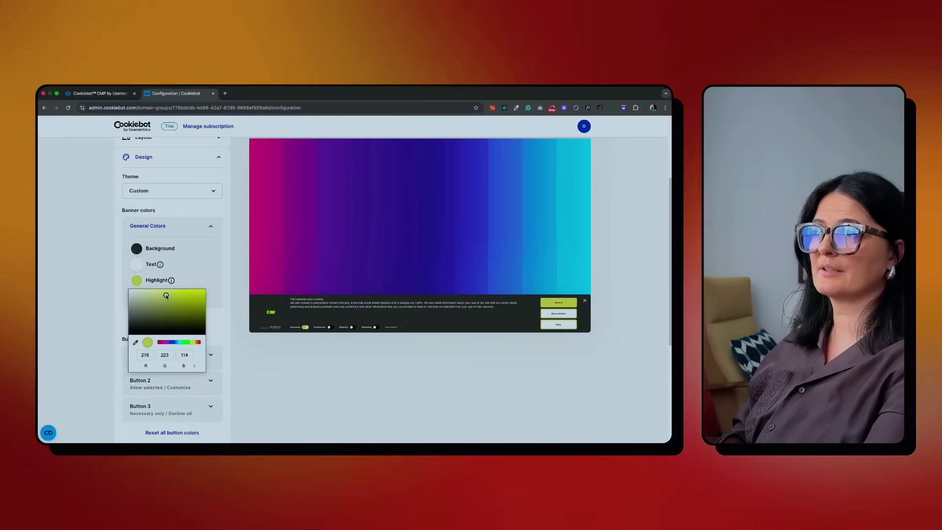
pyautogui.click(275, 374)
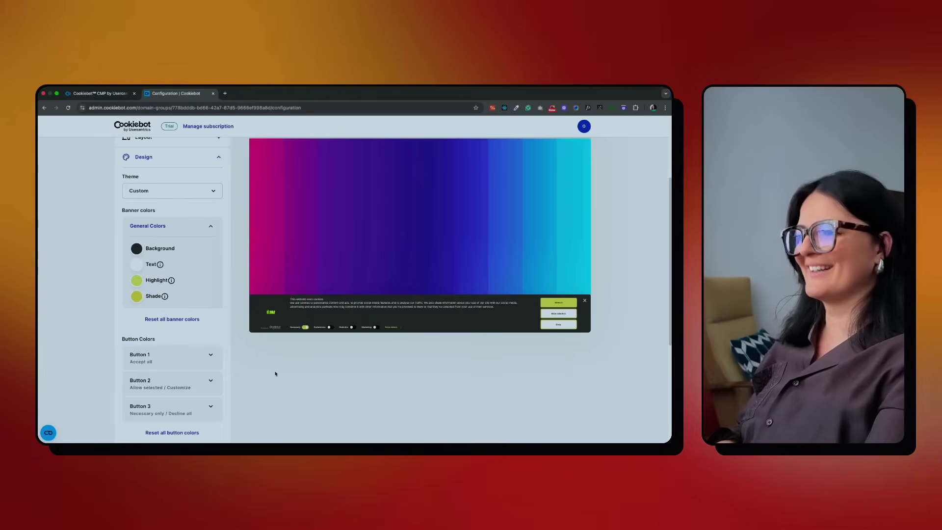
# Step: Expand the Button 2 and Button 3 colour sections
pyautogui.scroll(-3, 254, 378)
pyautogui.click(210, 303)
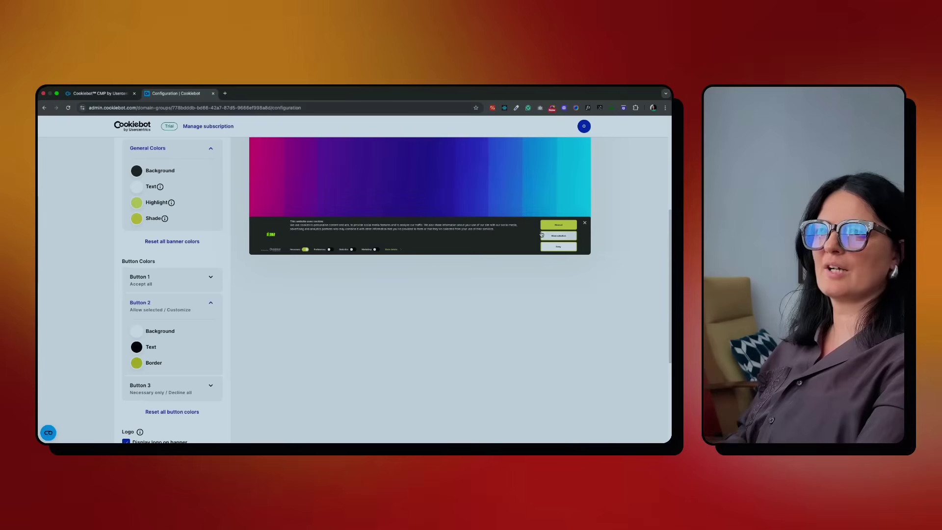
pyautogui.scroll(-3, 185, 336)
pyautogui.click(171, 320)
pyautogui.scroll(-2, 246, 349)
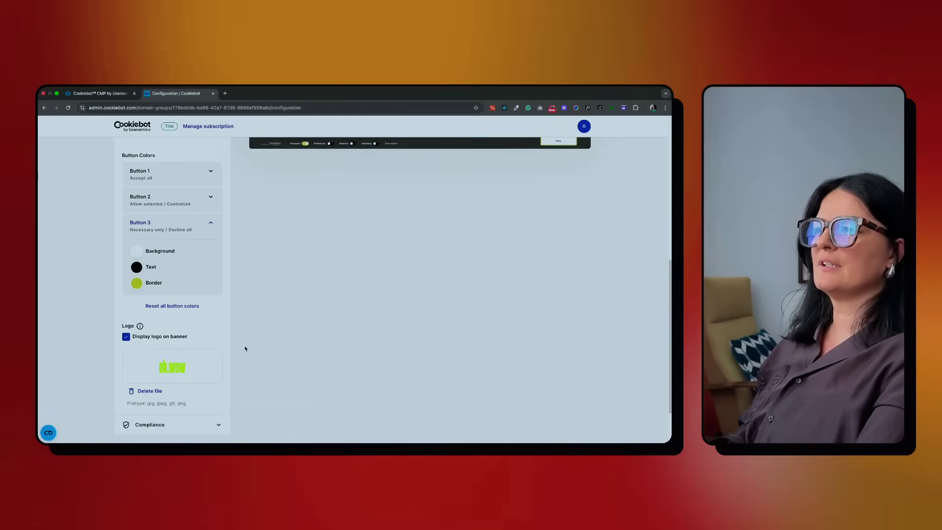
# Step: Expand the Compliance panel below the Logo section to show method, type and distribution
pyautogui.scroll(-2, 245, 348)
pyautogui.moveTo(184, 316)
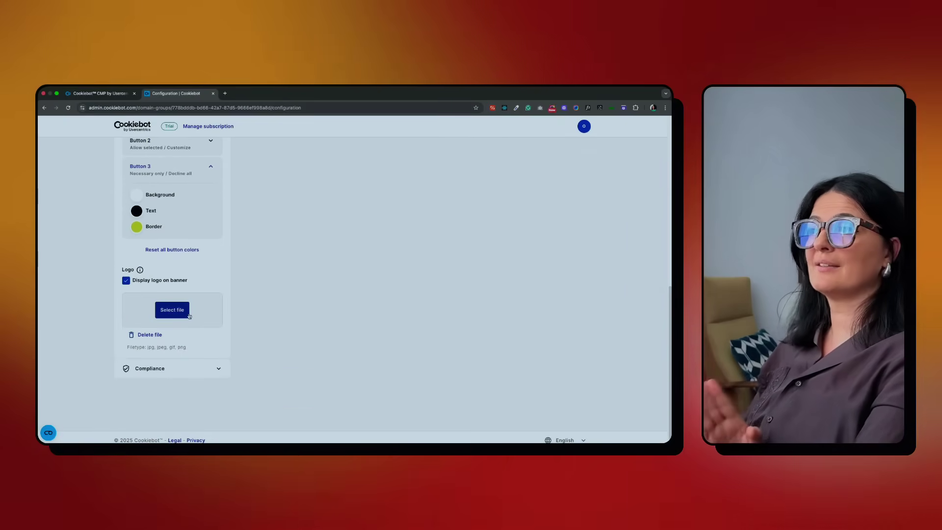
pyautogui.scroll(3, 301, 333)
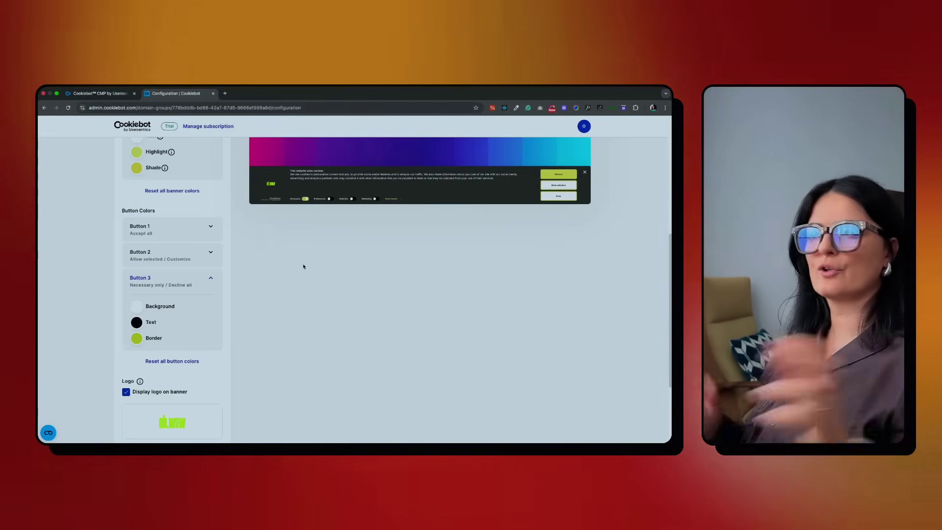
pyautogui.scroll(-3, 183, 367)
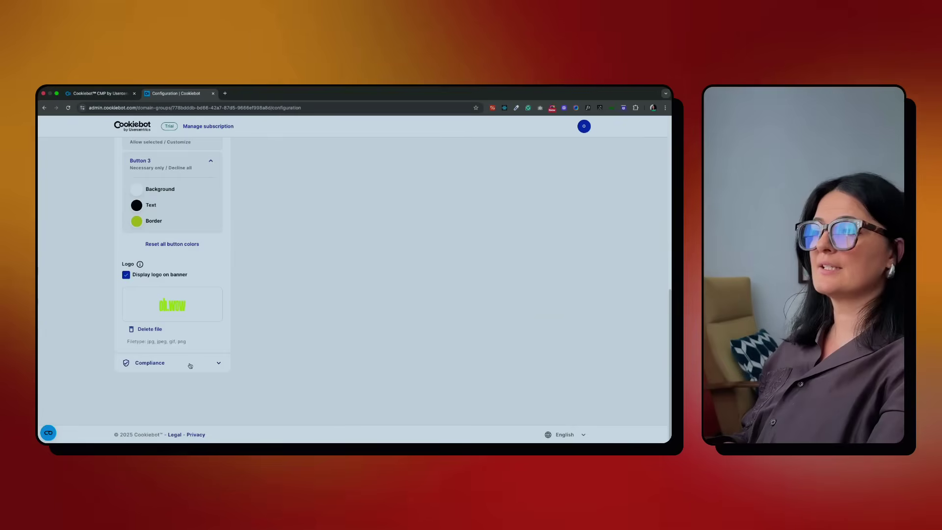
pyautogui.click(191, 366)
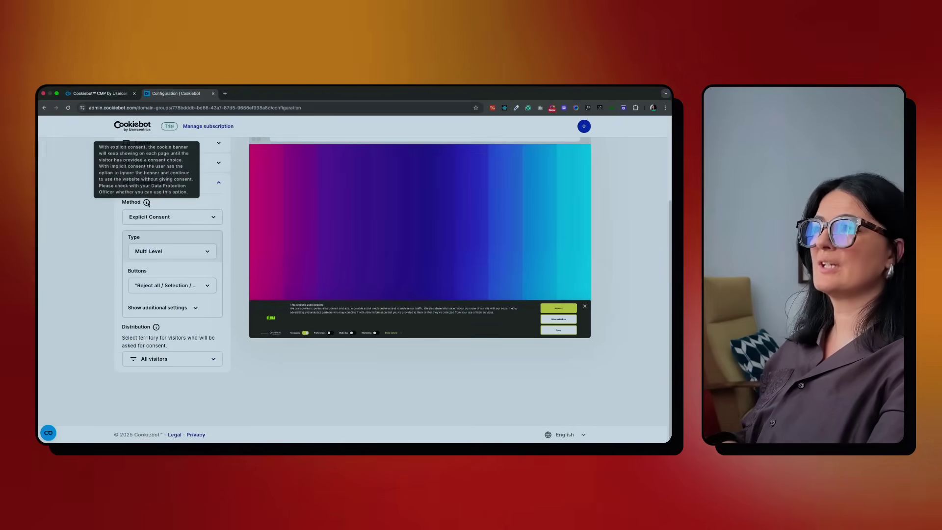
pyautogui.click(170, 220)
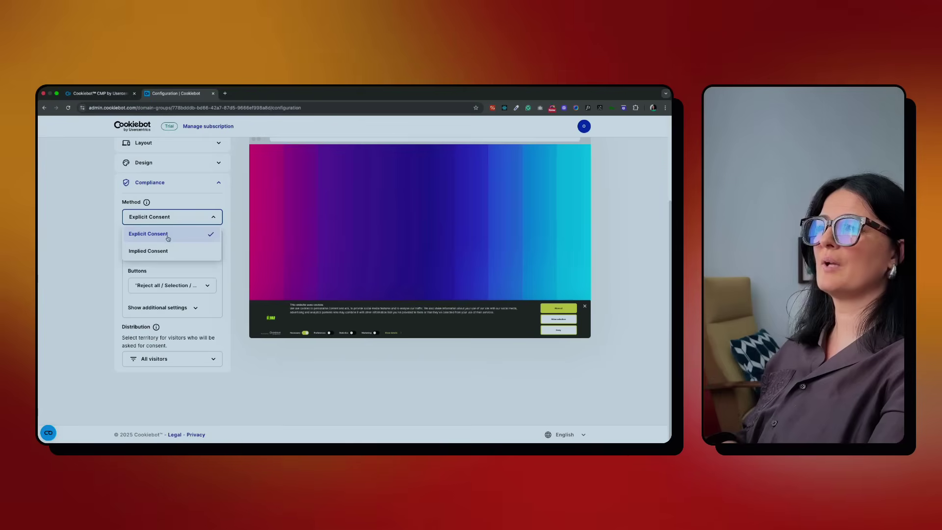
pyautogui.press('Escape')
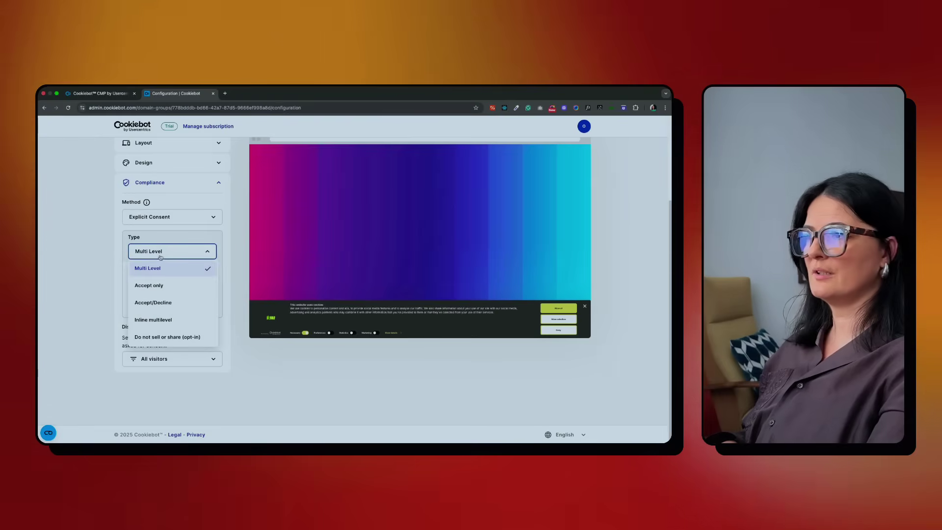
pyautogui.click(149, 285)
pyautogui.click(167, 277)
pyautogui.click(153, 328)
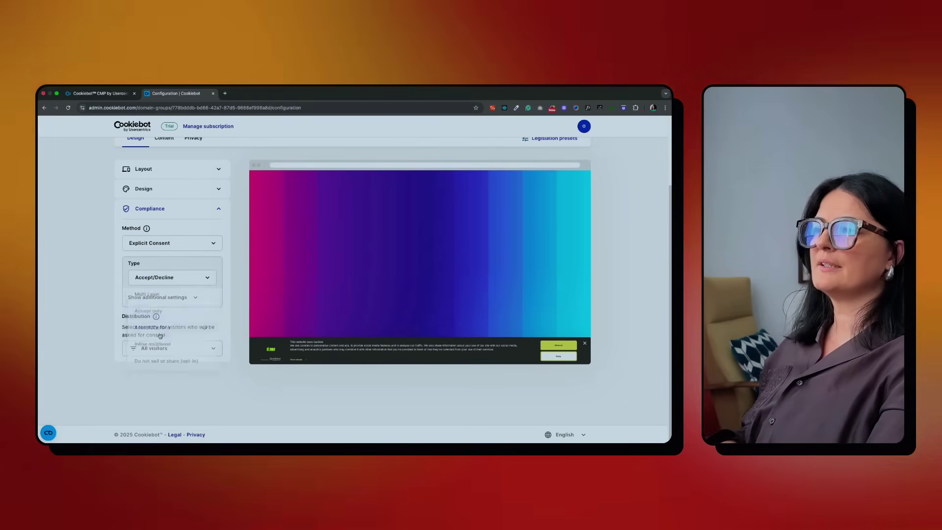
pyautogui.click(167, 278)
pyautogui.click(153, 346)
pyautogui.click(151, 283)
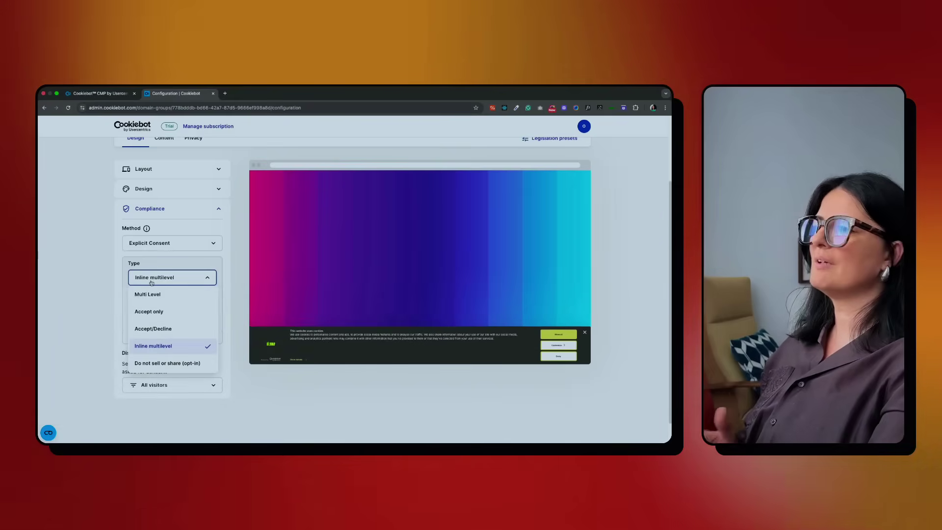
pyautogui.click(147, 293)
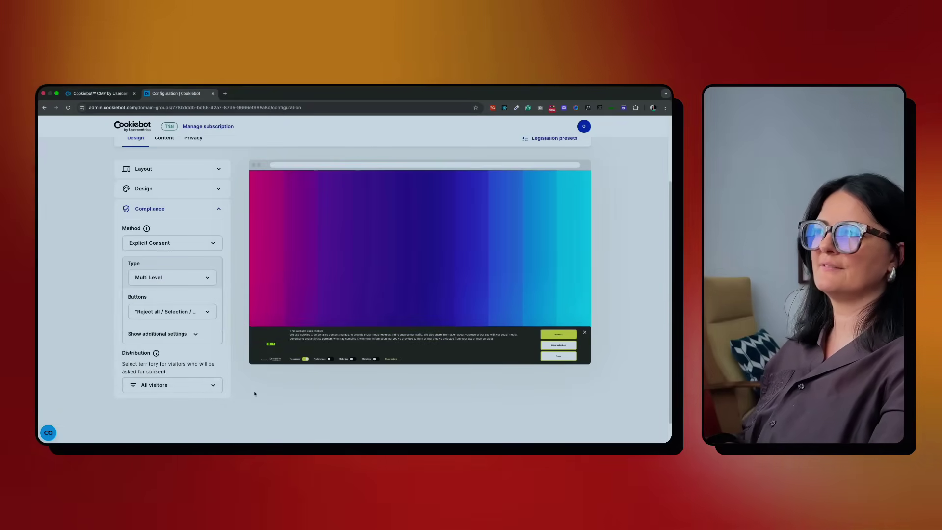
pyautogui.scroll(-1, 241, 385)
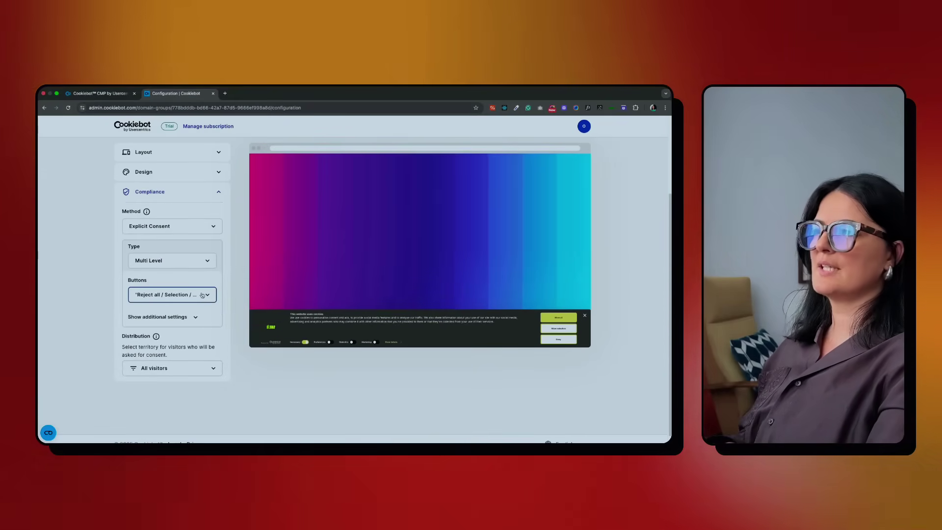
# Step: Reveal the additional Compliance settings for default checkbox states and the close icon
pyautogui.click(200, 317)
pyautogui.scroll(-2, 275, 389)
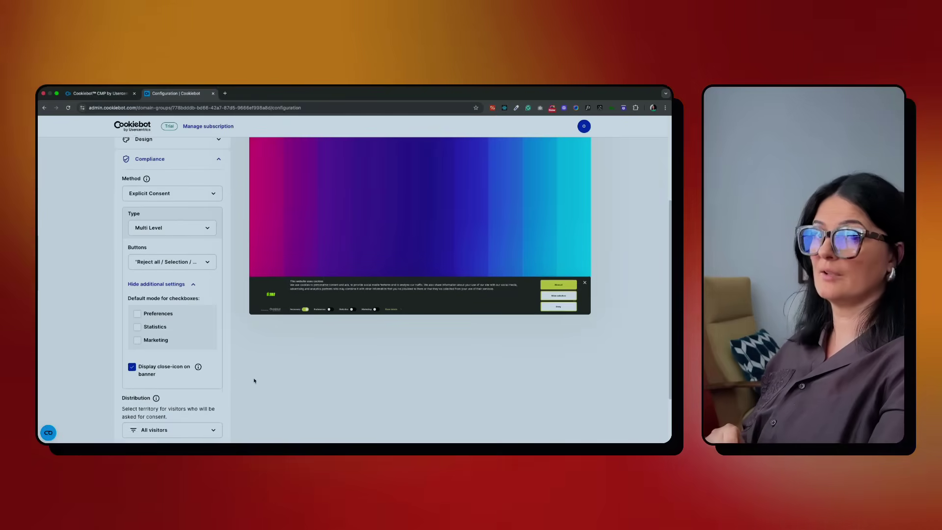
pyautogui.scroll(-2, 253, 380)
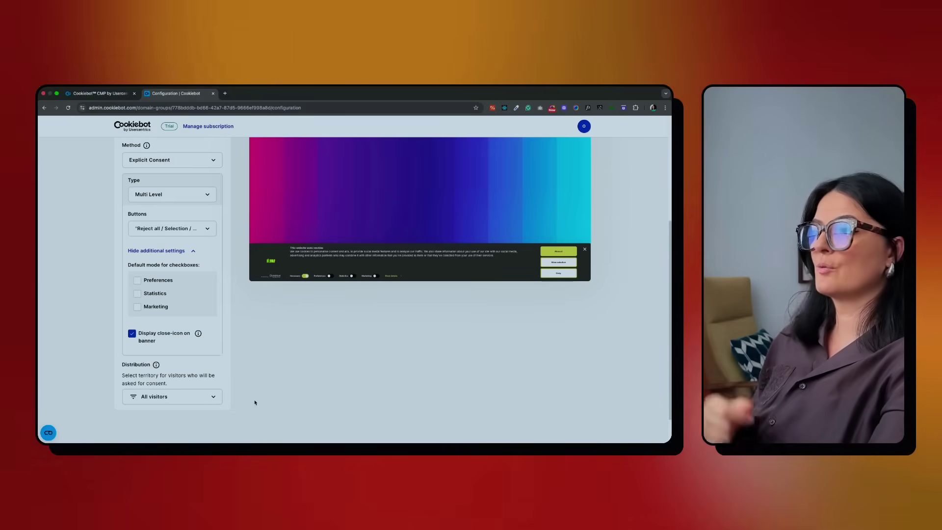
pyautogui.scroll(-2, 255, 403)
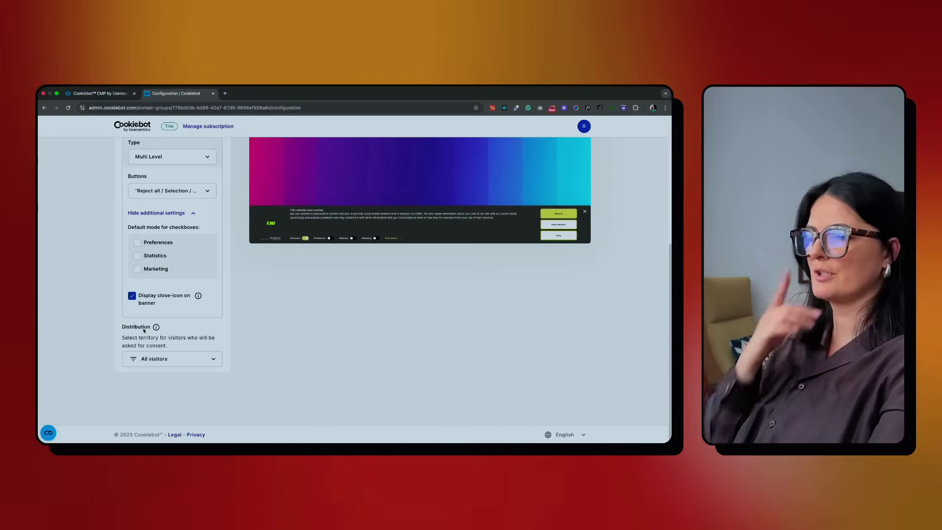
# Step: Open the Distribution 'All visitors' dropdown to review the available regions
pyautogui.moveTo(157, 328)
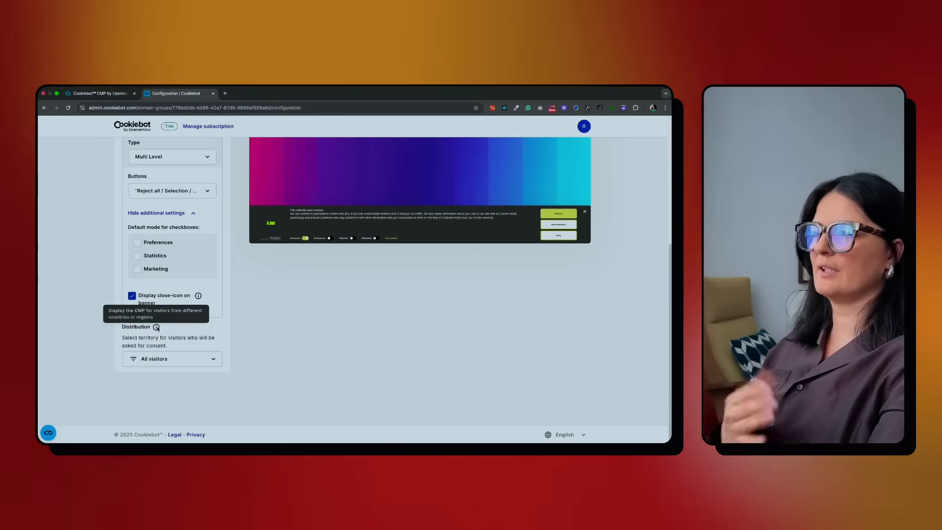
pyautogui.click(213, 361)
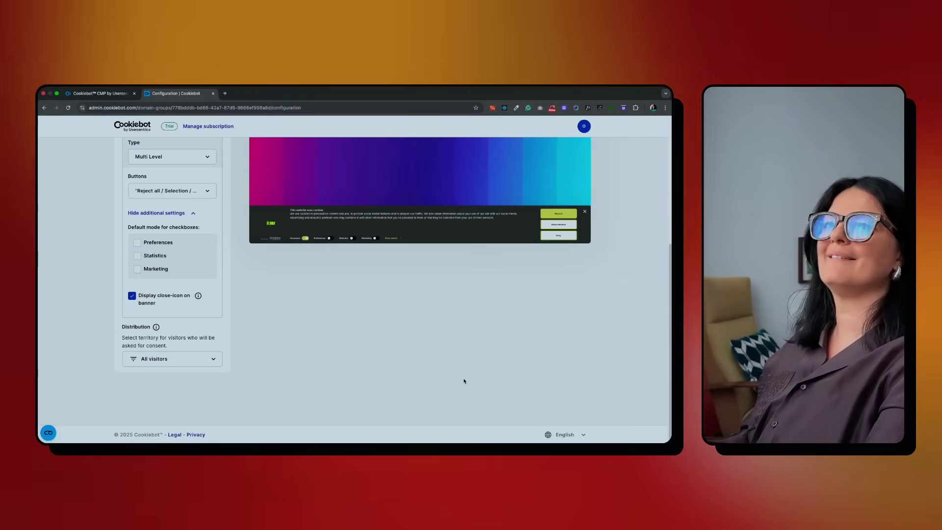
pyautogui.scroll(5, 464, 381)
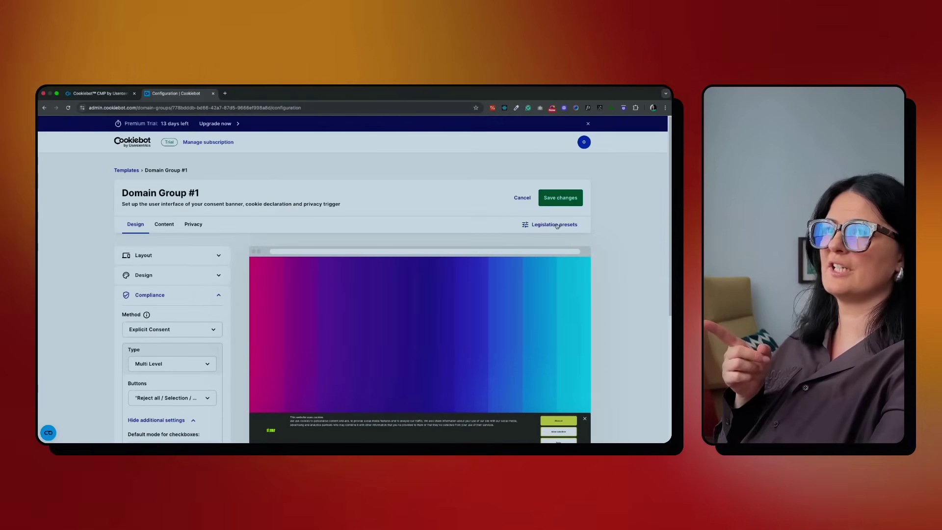
# Step: Browse the legislation presets list and close it without applying a preset
pyautogui.click(557, 225)
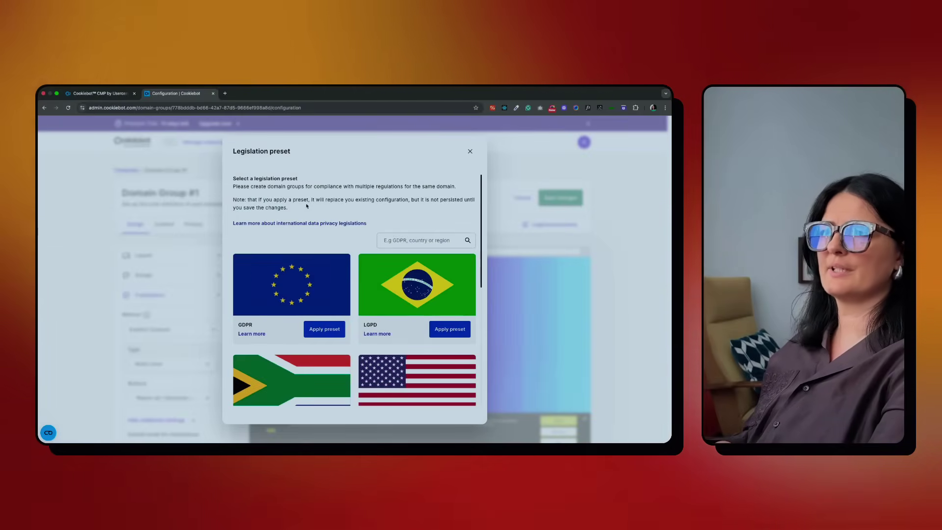
pyautogui.scroll(-5, 324, 294)
pyautogui.scroll(5, 309, 275)
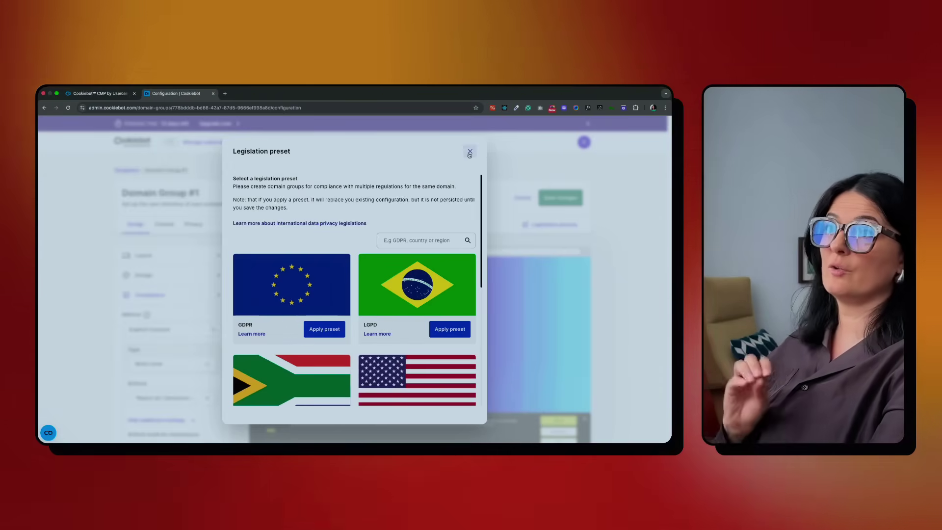
pyautogui.click(469, 153)
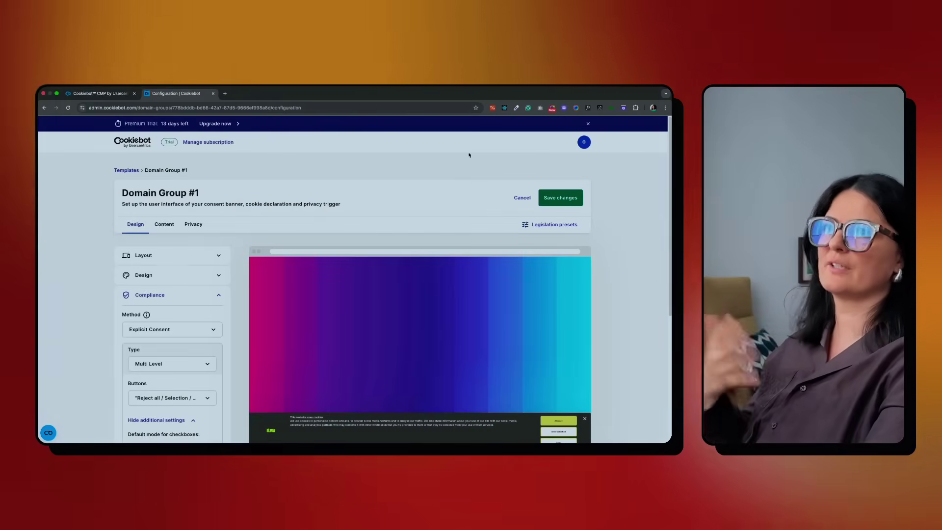
# Step: Review the Content tab: English default, auto-detect, 'This website uses cookies' heading, Deny/Allow all buttons
pyautogui.scroll(-1, 622, 313)
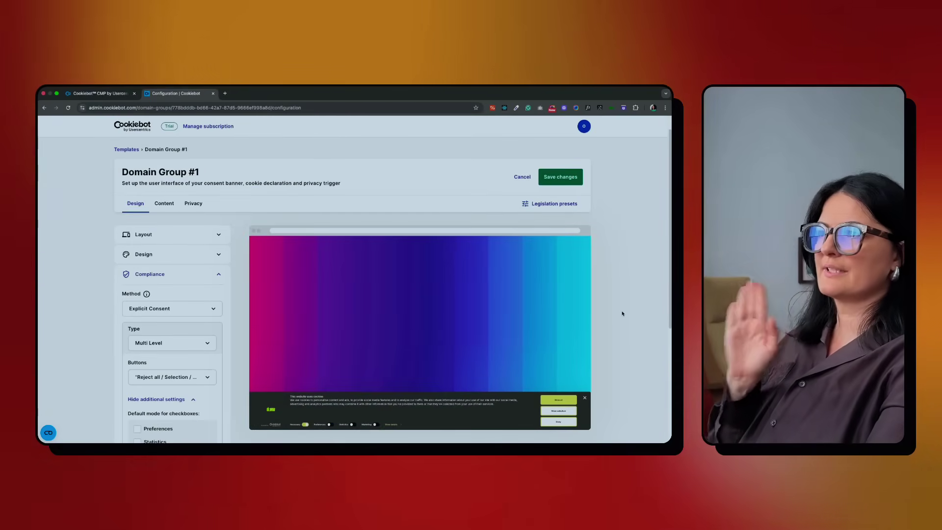
pyautogui.scroll(-1, 622, 313)
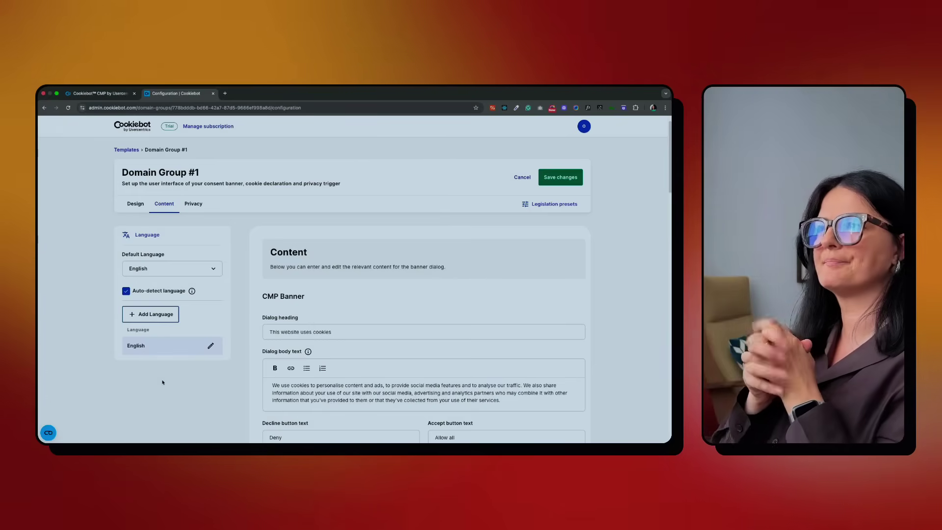
pyautogui.scroll(-1, 164, 380)
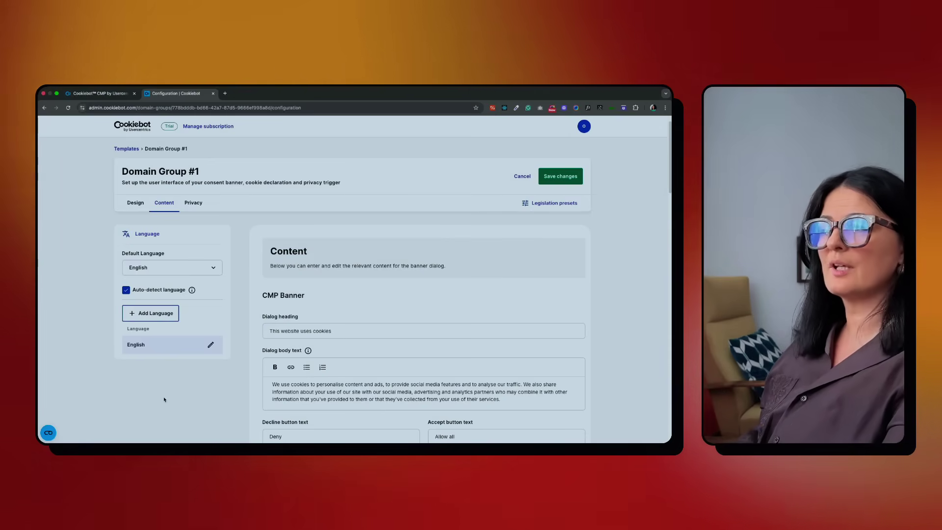
pyautogui.scroll(-2, 342, 330)
pyautogui.scroll(-1, 342, 330)
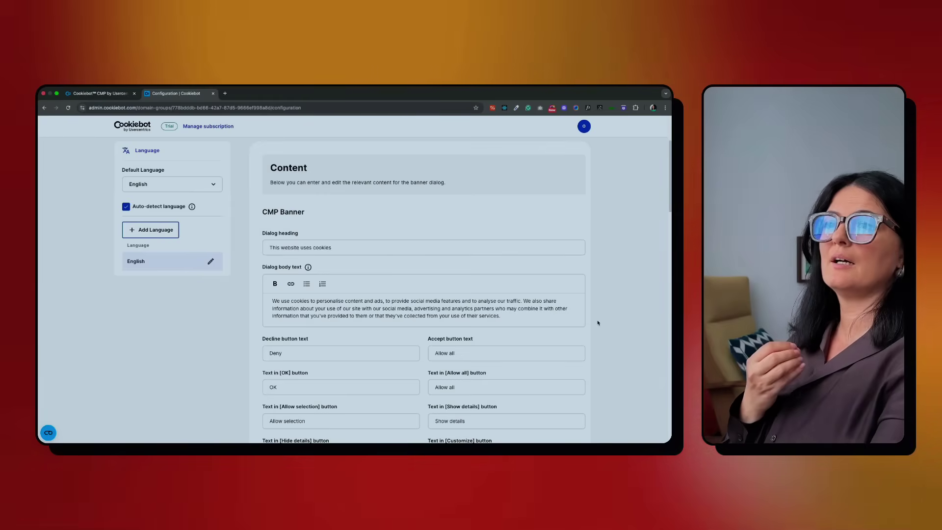
pyautogui.scroll(-1, 598, 322)
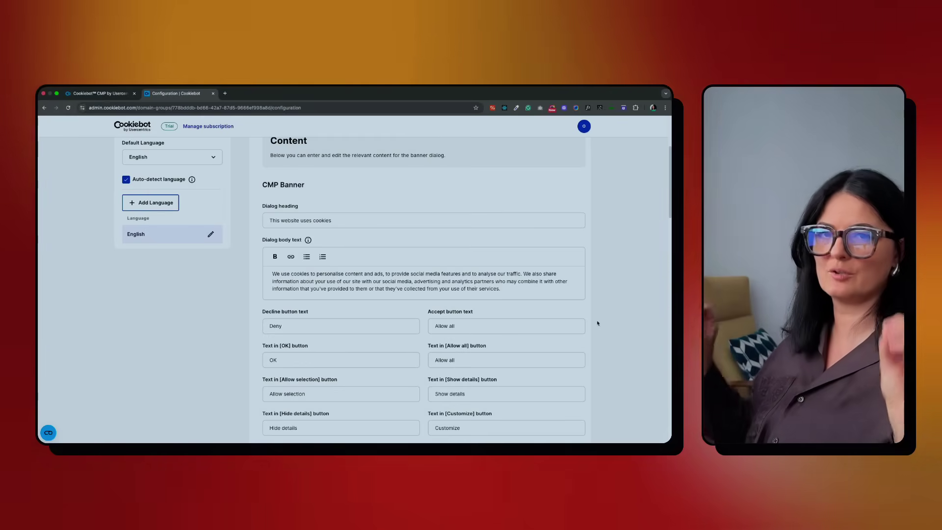
pyautogui.scroll(2, 225, 369)
# Step: On the Privacy tab, toggle Show privacy button off and back on
pyautogui.click(196, 162)
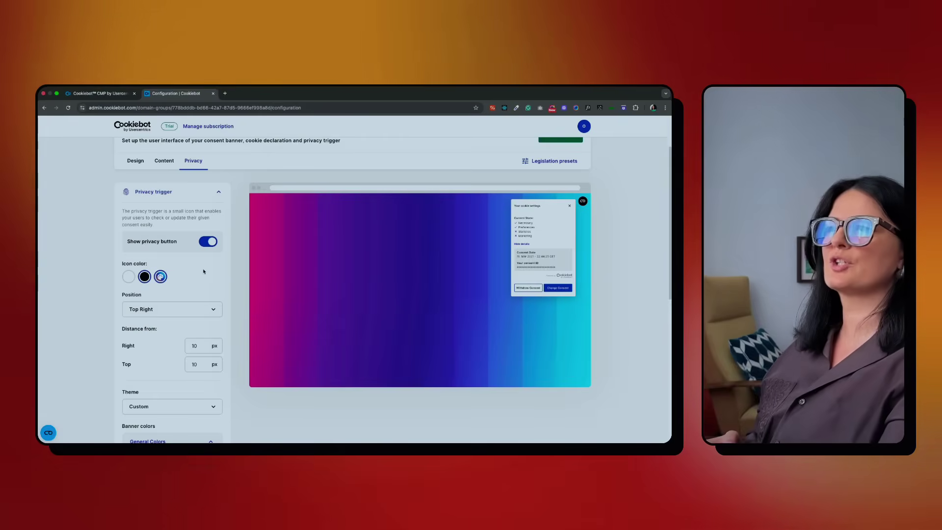
pyautogui.click(207, 242)
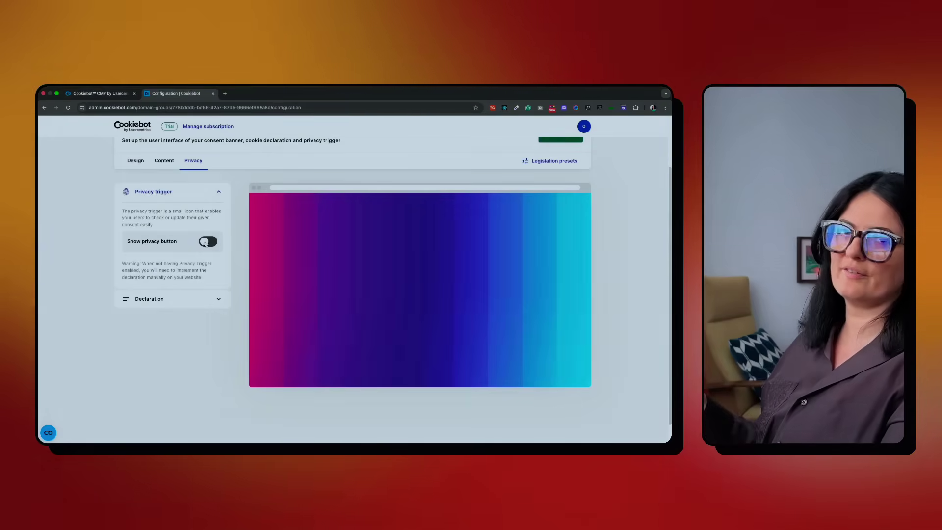
pyautogui.click(206, 242)
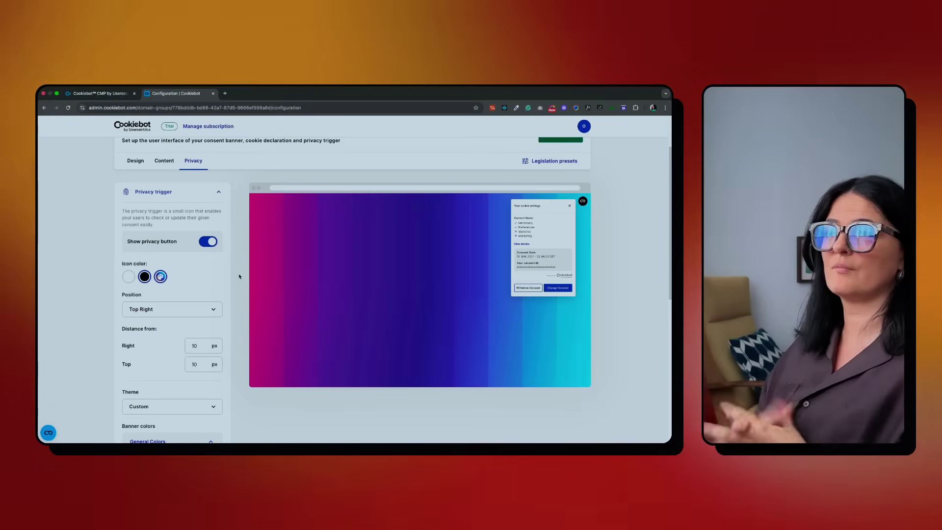
# Step: Set the privacy trigger Position to Bottom Left, 10 px from the left and bottom
pyautogui.scroll(-5, 242, 349)
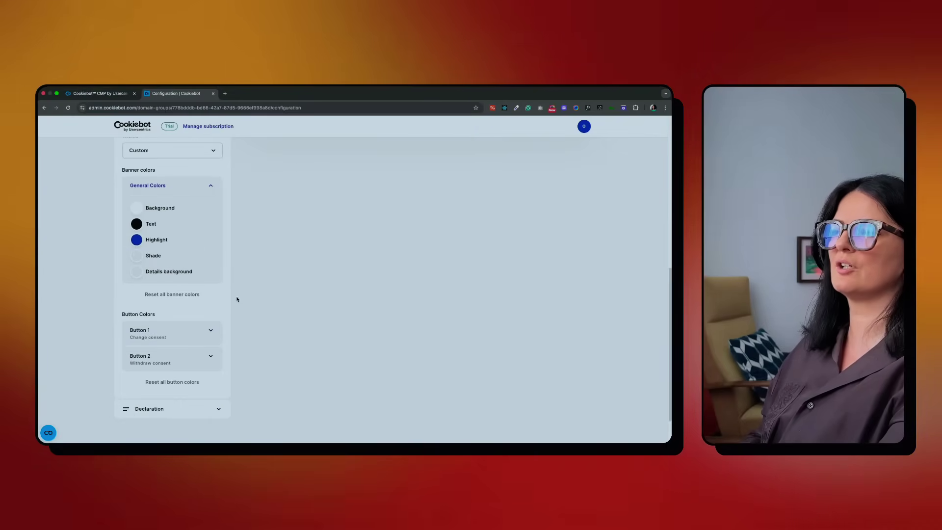
pyautogui.scroll(6, 254, 300)
pyautogui.scroll(-3, 239, 306)
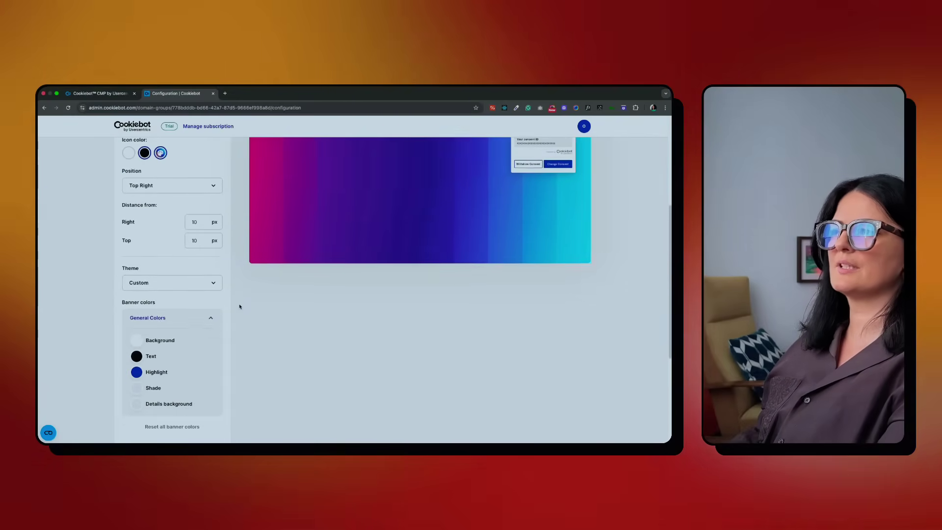
pyautogui.scroll(-4, 240, 307)
pyautogui.scroll(9, 240, 307)
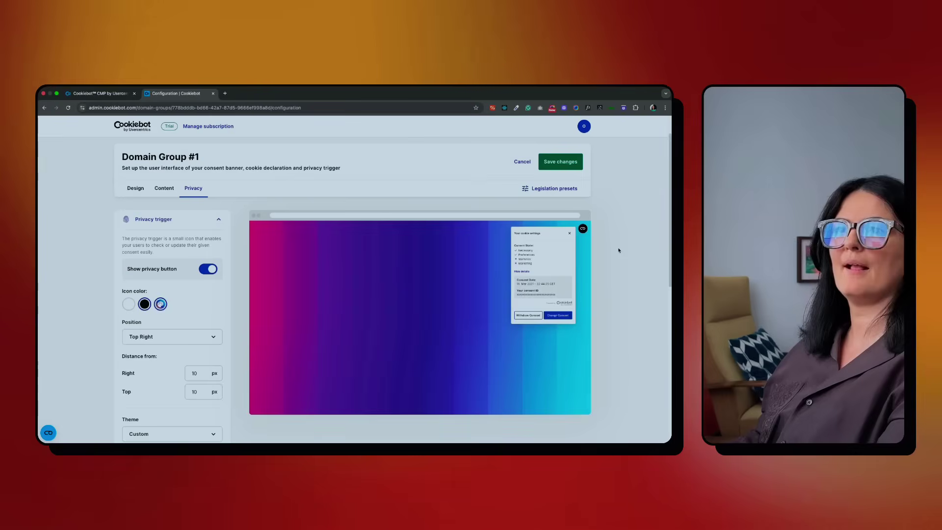
pyautogui.click(569, 234)
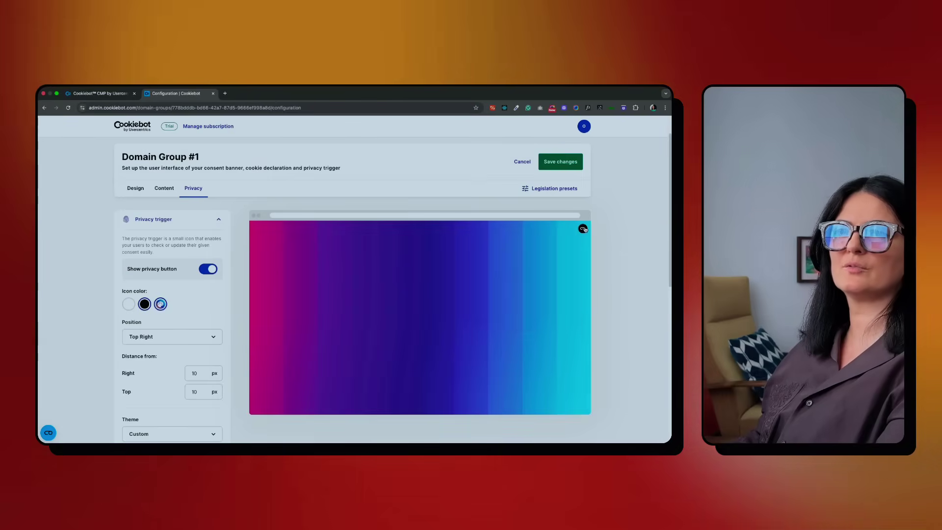
pyautogui.scroll(-2, 206, 316)
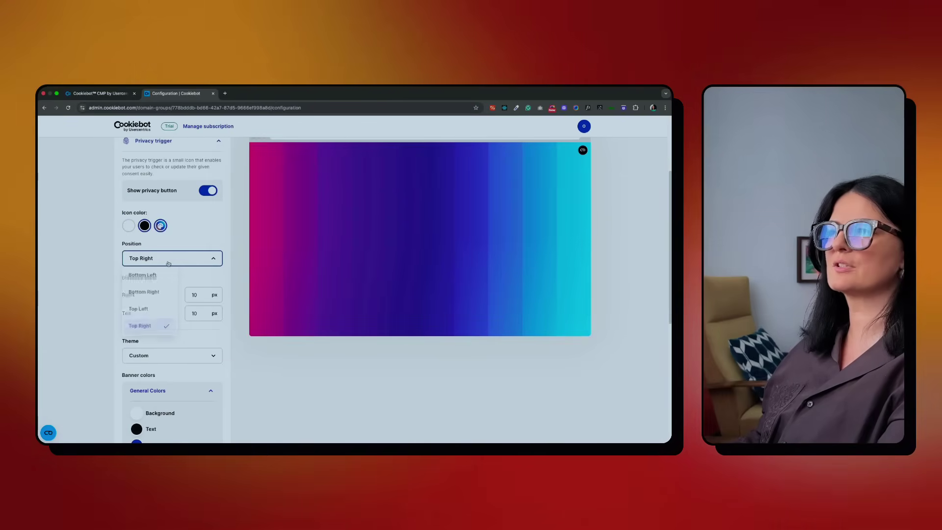
pyautogui.click(142, 275)
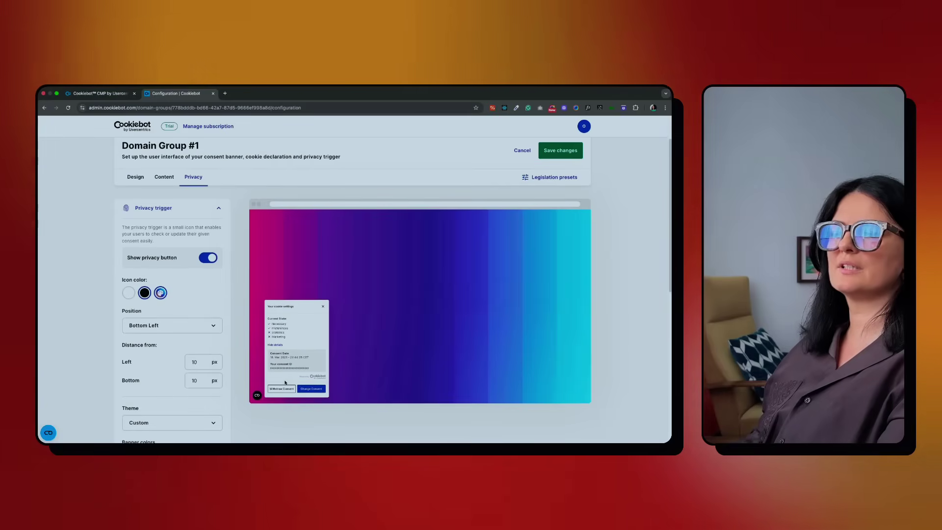
pyautogui.click(322, 308)
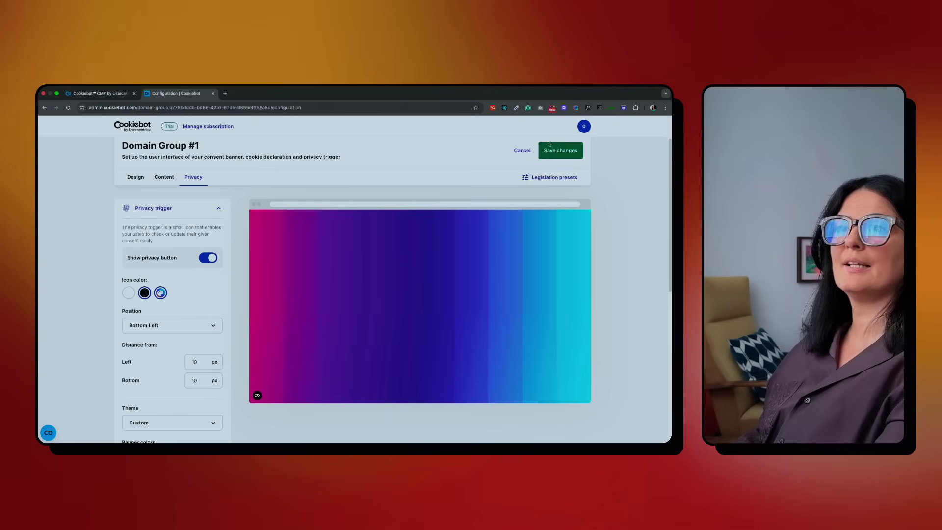
# Step: Look through the legislation presets and close the list without applying one
pyautogui.click(563, 180)
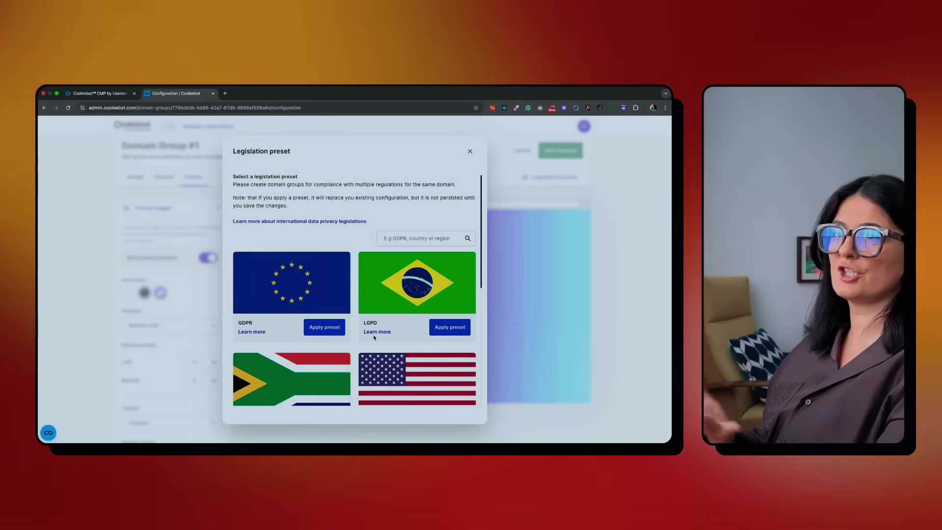
pyautogui.scroll(-2, 374, 337)
pyautogui.scroll(-3, 374, 337)
pyautogui.scroll(5, 343, 275)
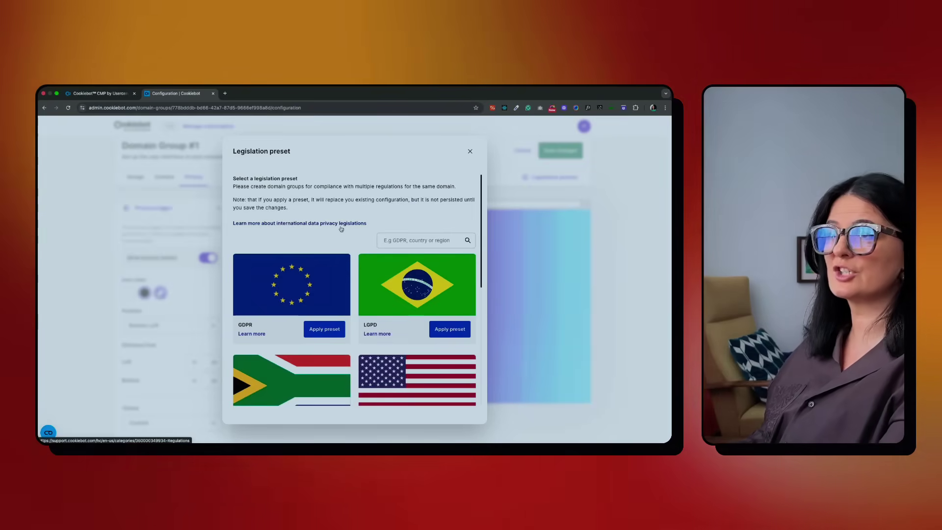
pyautogui.click(470, 153)
# Step: Save Domain Group #1's privacy trigger configuration changes
pyautogui.scroll(-10, 613, 250)
pyautogui.scroll(10, 612, 251)
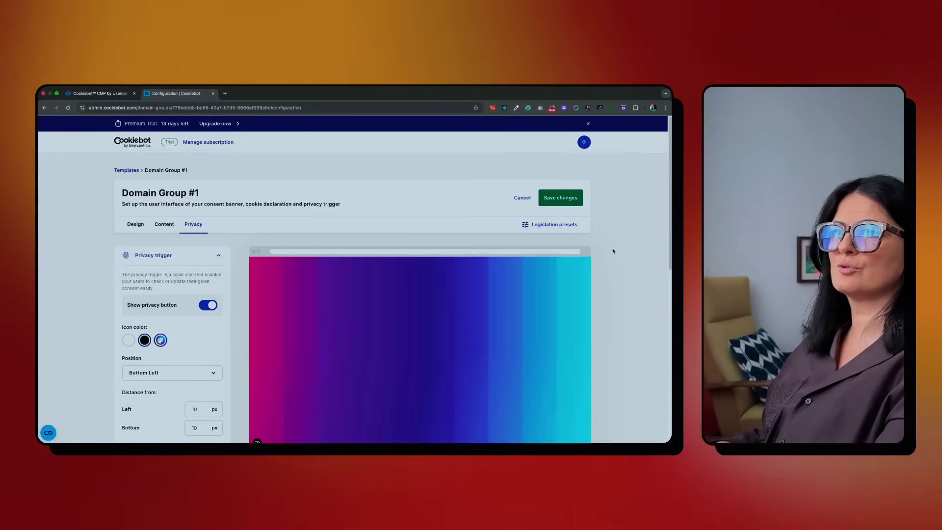
pyautogui.click(558, 198)
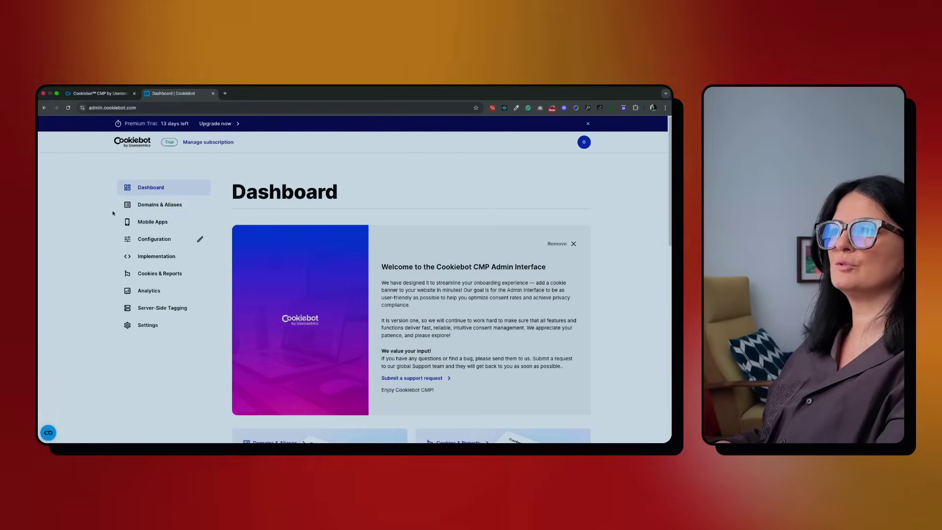
# Step: From the Cookiebot dashboard, go to Implementation and browse the embed script and WordPress installation guides
pyautogui.click(132, 142)
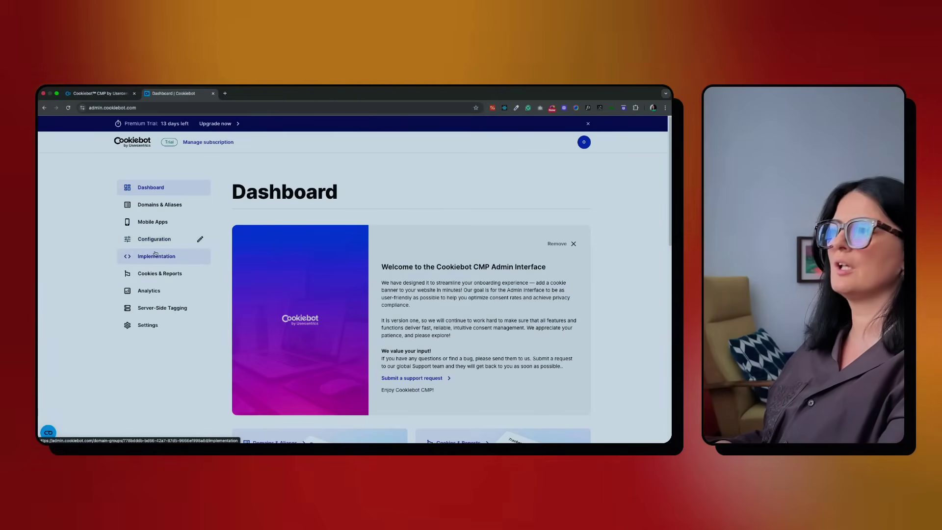
pyautogui.click(156, 257)
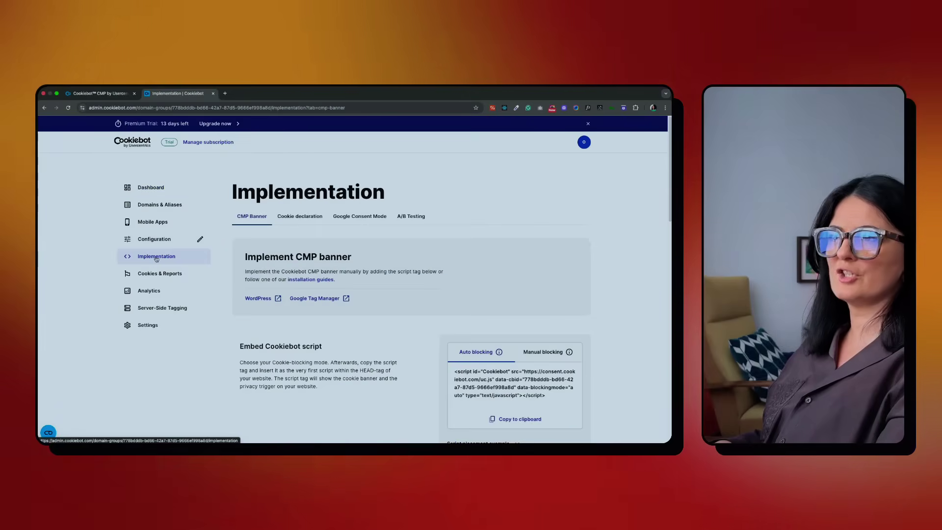
pyautogui.scroll(-2, 189, 362)
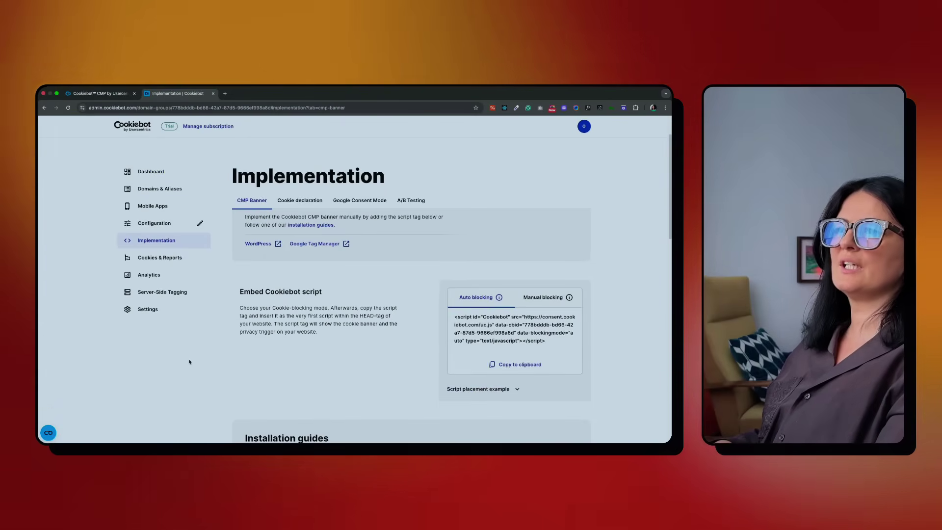
pyautogui.scroll(-5, 190, 361)
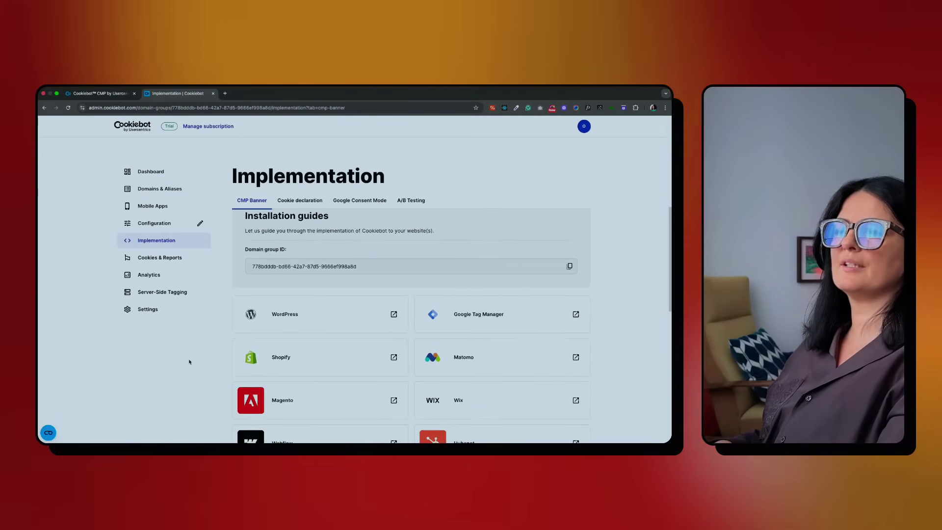
pyautogui.scroll(-1, 189, 361)
pyautogui.scroll(-1, 189, 362)
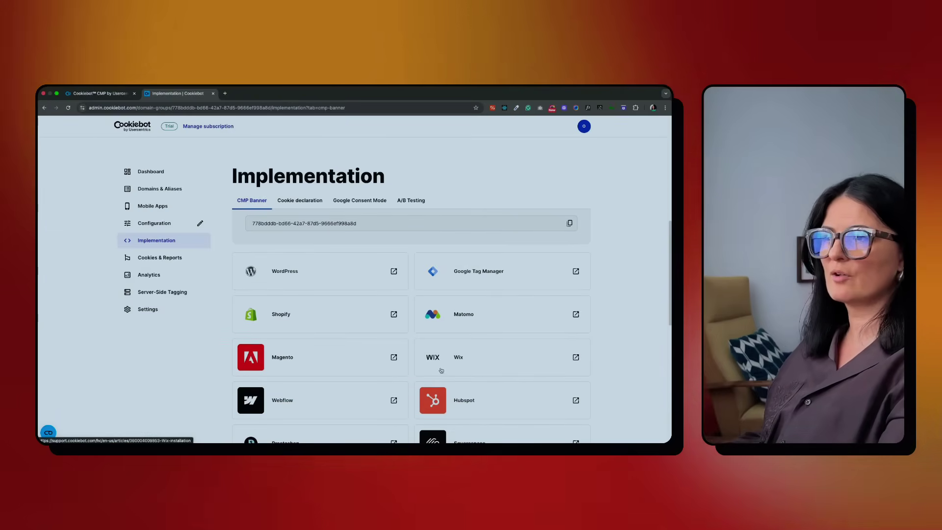
pyautogui.scroll(2, 225, 361)
pyautogui.scroll(4, 225, 363)
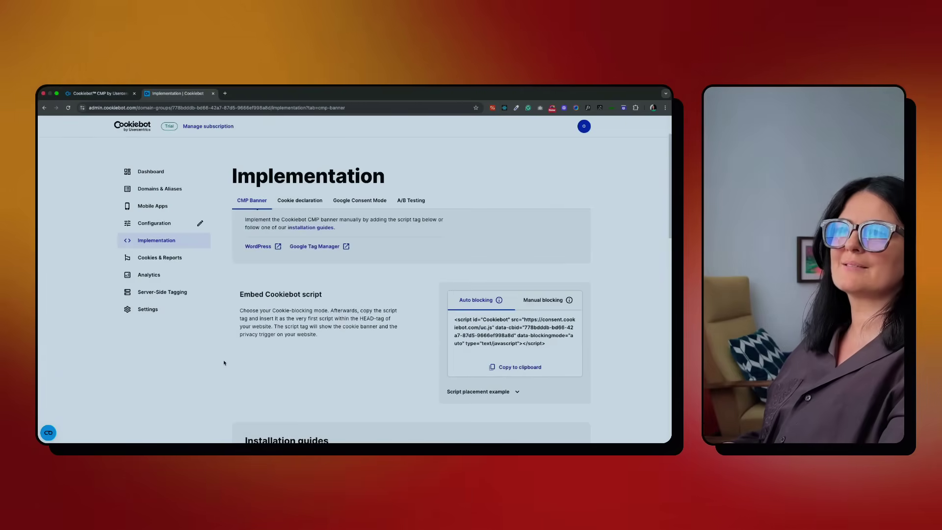
pyautogui.scroll(-5, 224, 363)
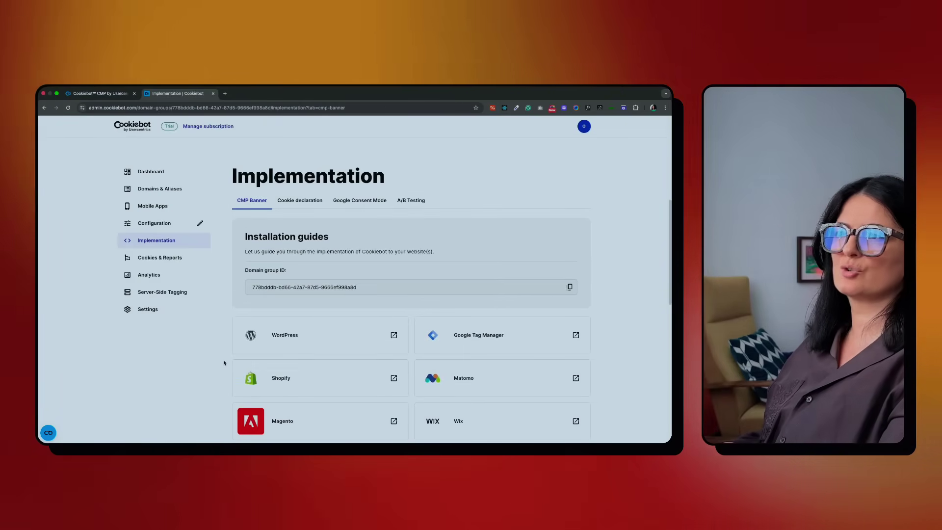
# Step: Follow the 'Installing Cookiebot CMP on WordPress' guide to download the Cookiebot plugin zip from WordPress.org
pyautogui.click(315, 335)
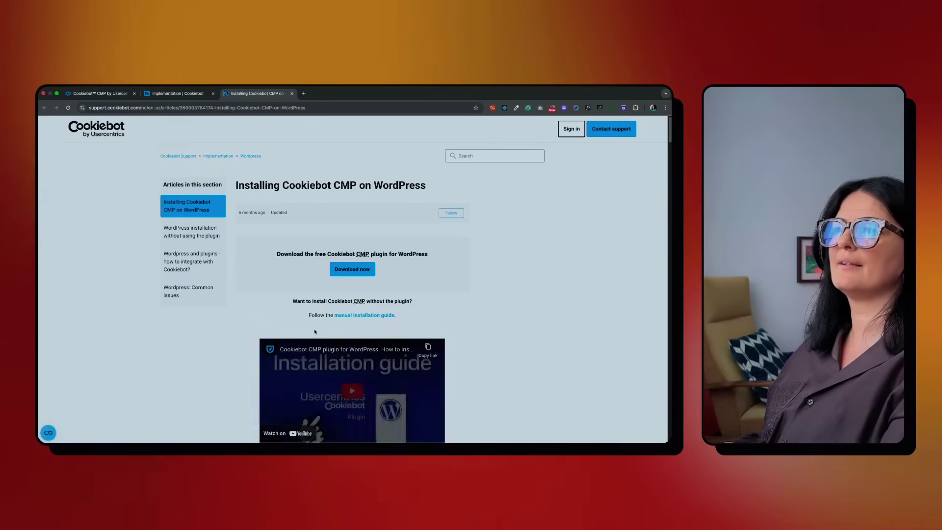
pyautogui.click(373, 274)
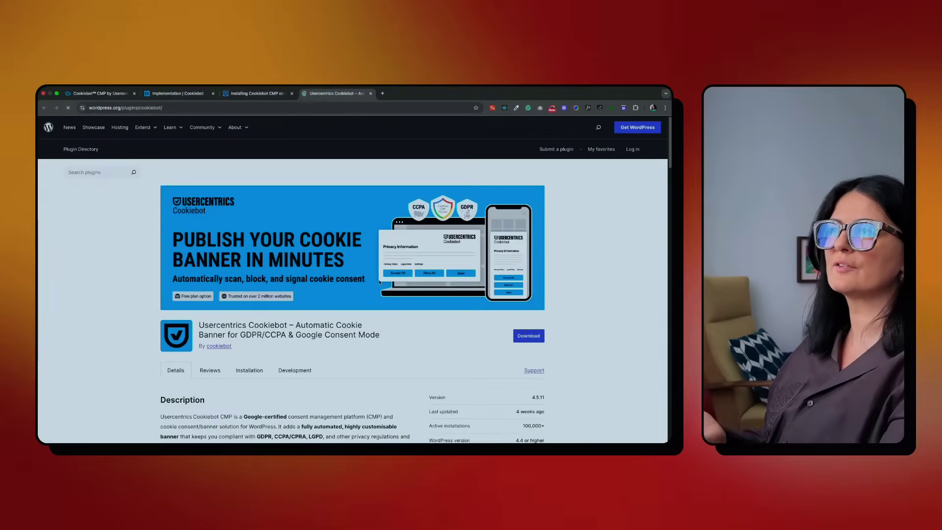
pyautogui.click(528, 353)
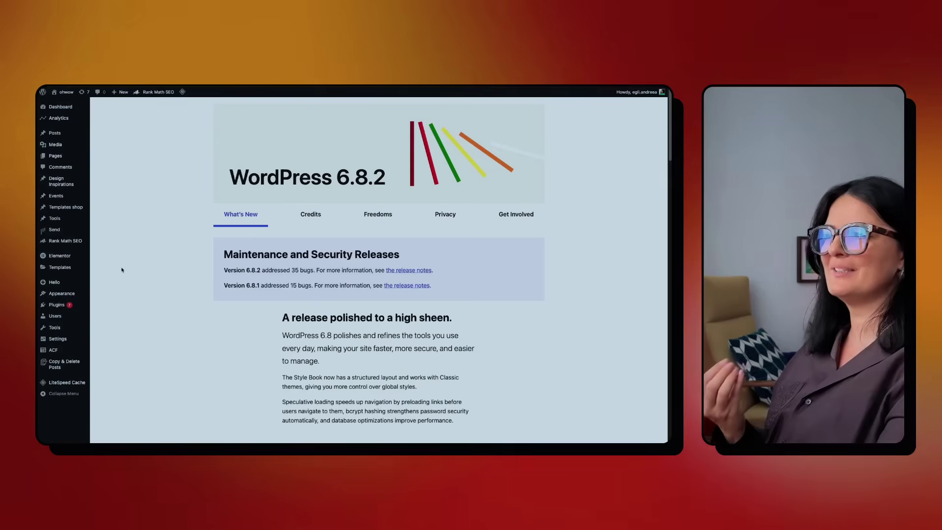
# Step: Upload cookiebot.4.5.11 (1).zip via Plugins > Add Plugin and install it
pyautogui.moveTo(87, 307)
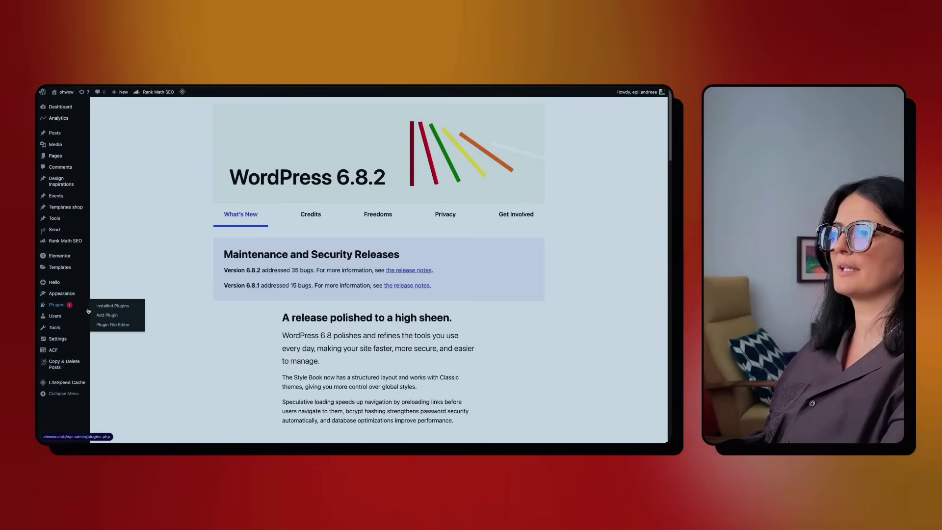
pyautogui.click(103, 317)
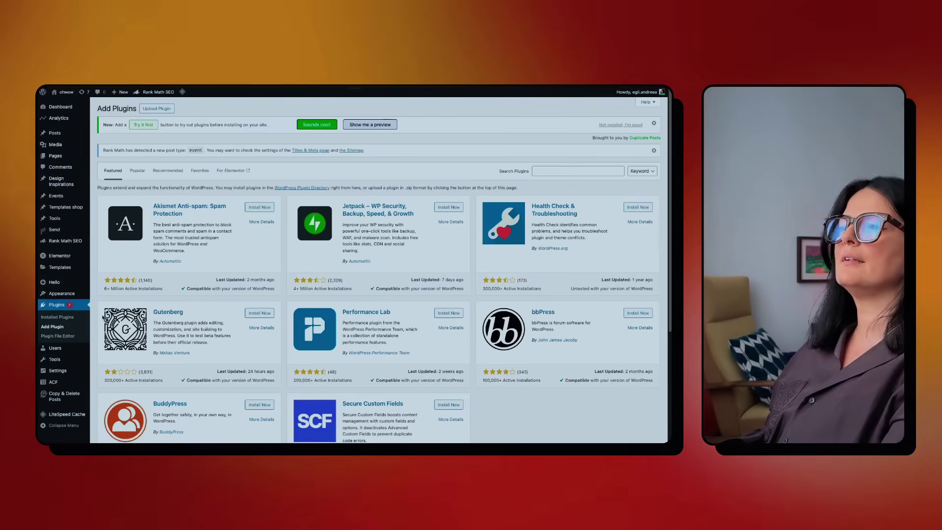
pyautogui.click(163, 110)
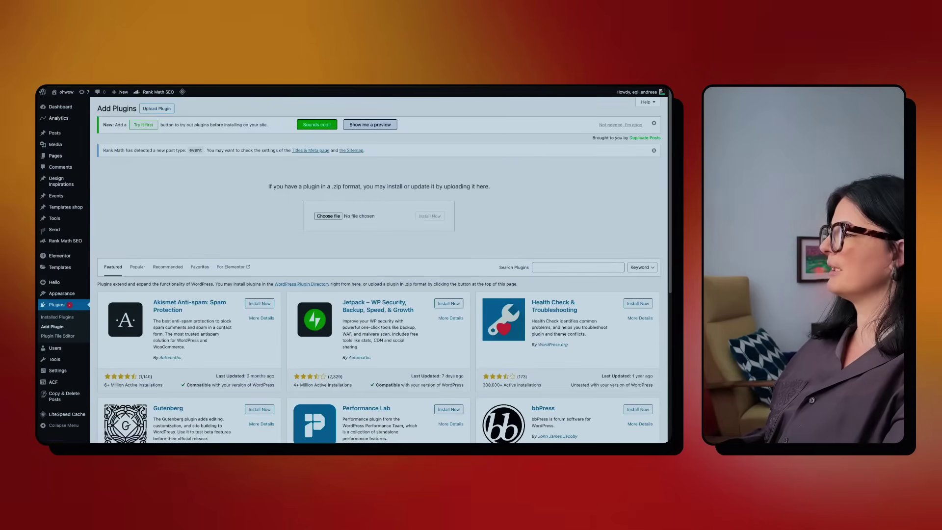
pyautogui.click(328, 216)
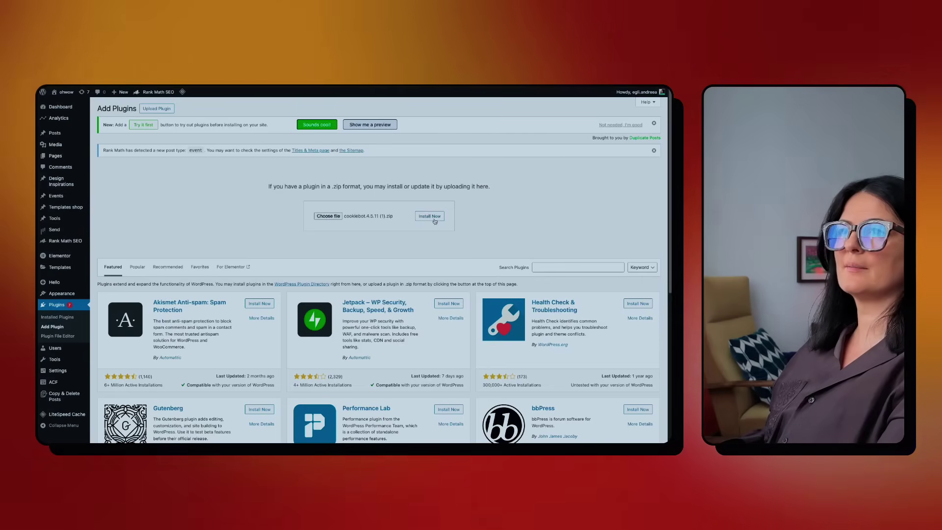
pyautogui.click(430, 217)
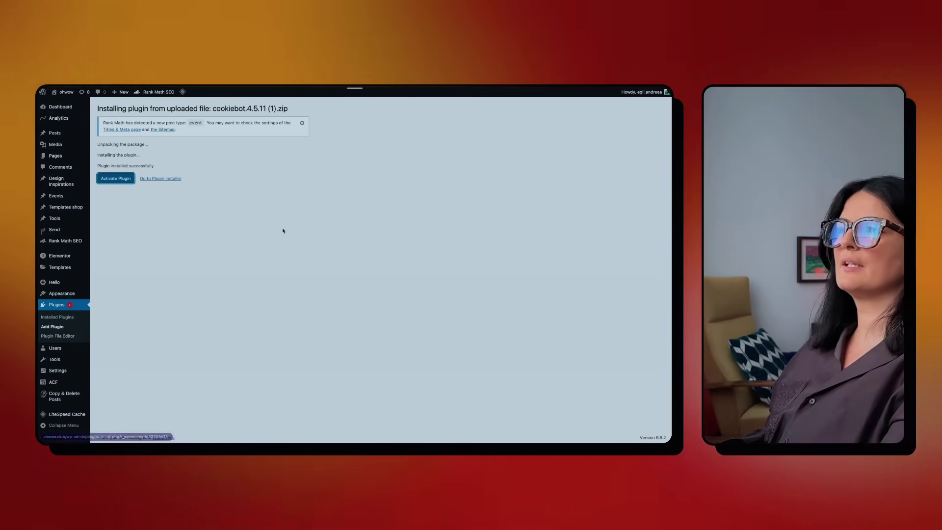
pyautogui.scroll(-2, 76, 393)
pyautogui.moveTo(65, 419)
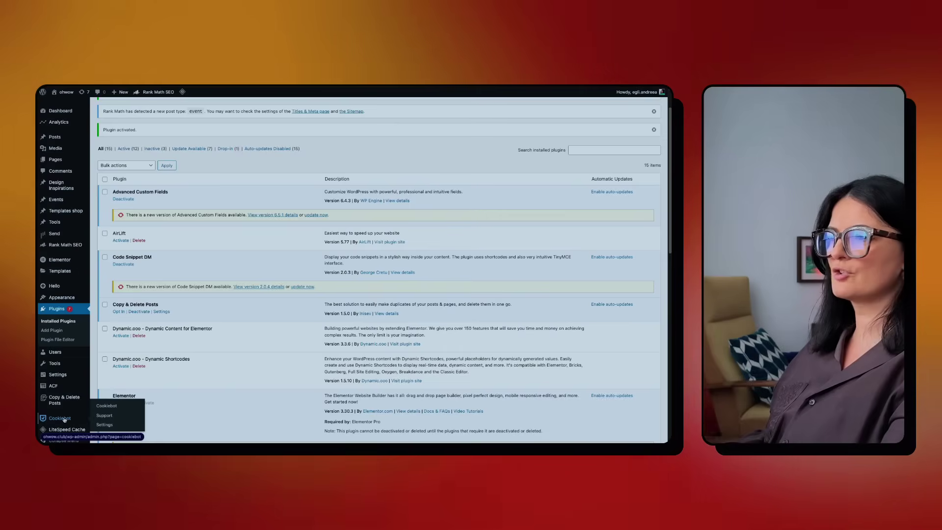
# Step: In Cookiebot plugin settings, connect the account's Domain Group ID and review the banner settings
pyautogui.click(103, 425)
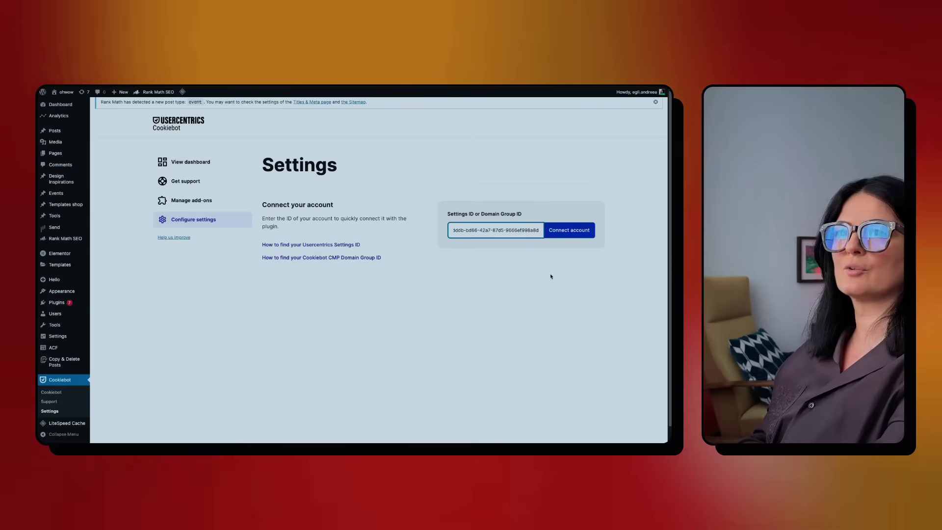
pyautogui.click(576, 234)
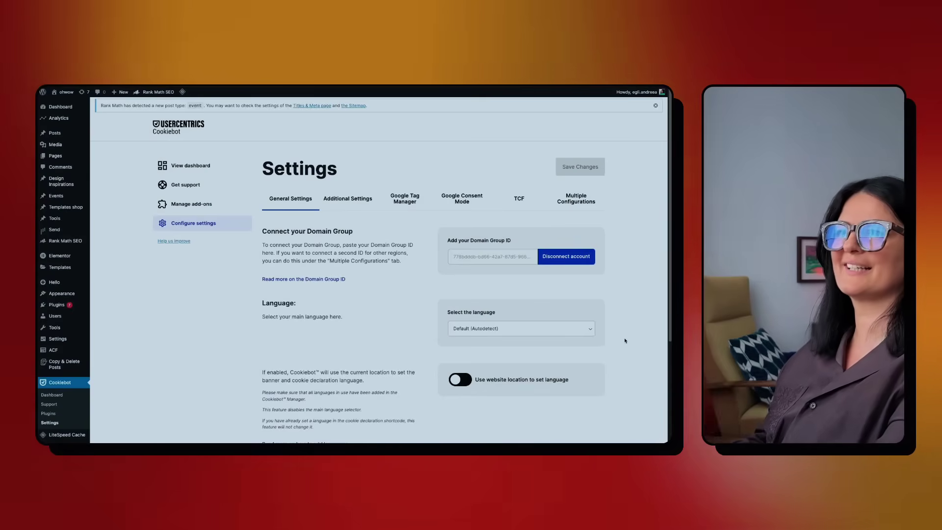
pyautogui.scroll(-1, 625, 340)
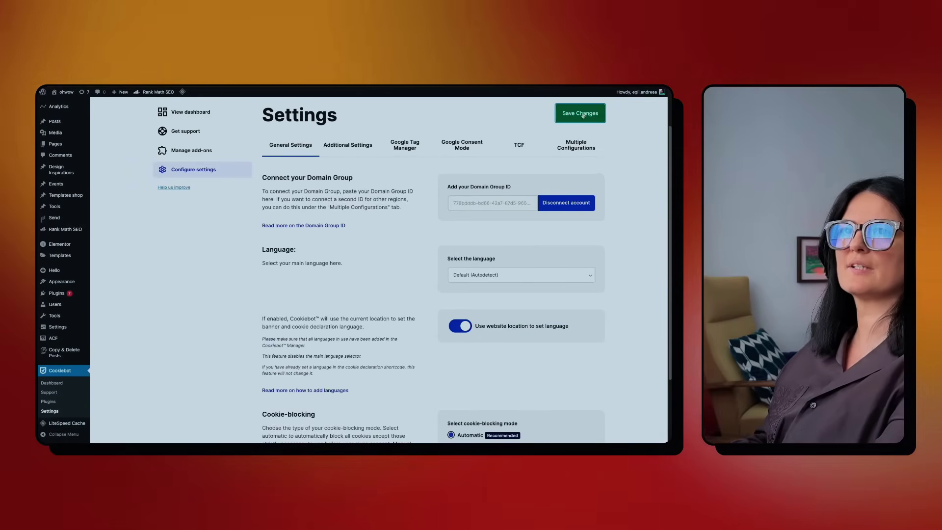
pyautogui.scroll(-2, 606, 350)
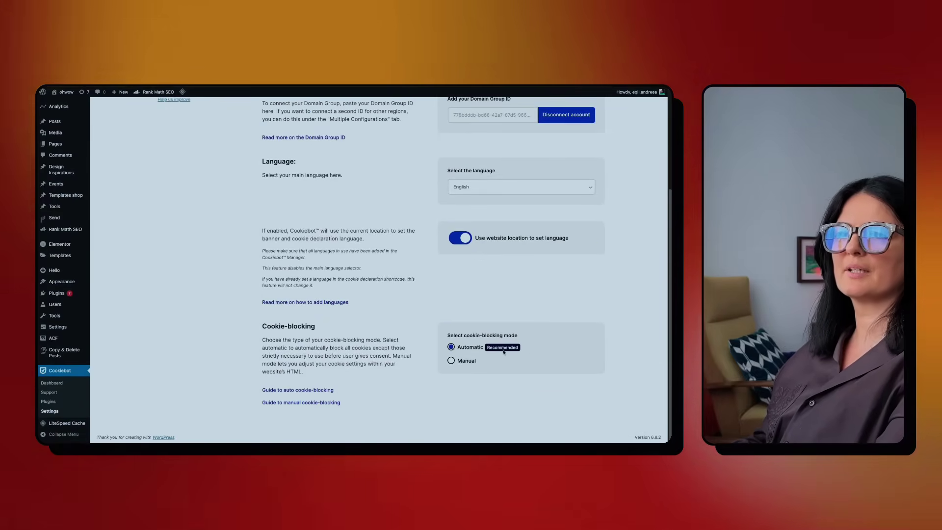
pyautogui.scroll(2, 197, 367)
pyautogui.scroll(2, 197, 367)
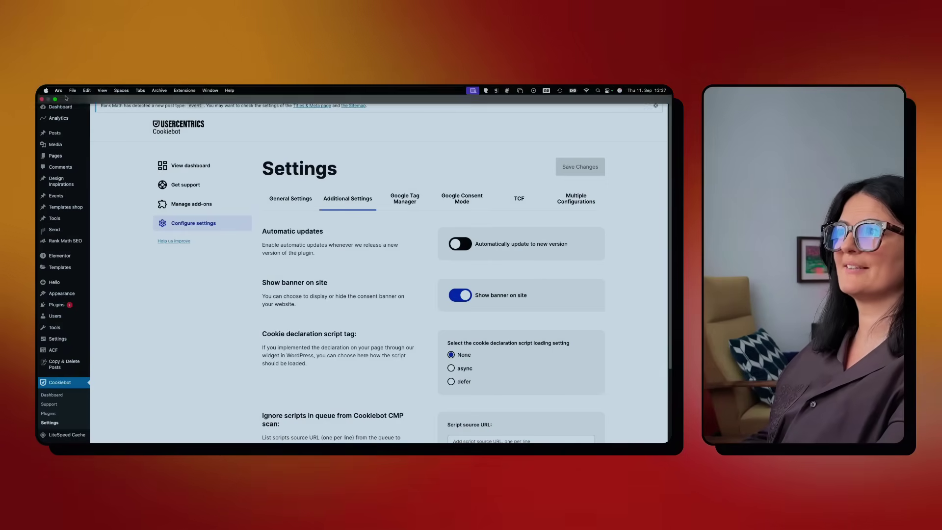
# Step: Open the live oh.wow site in a new tab and allow Marketing plus Necessary cookies
pyautogui.rightClick(69, 95)
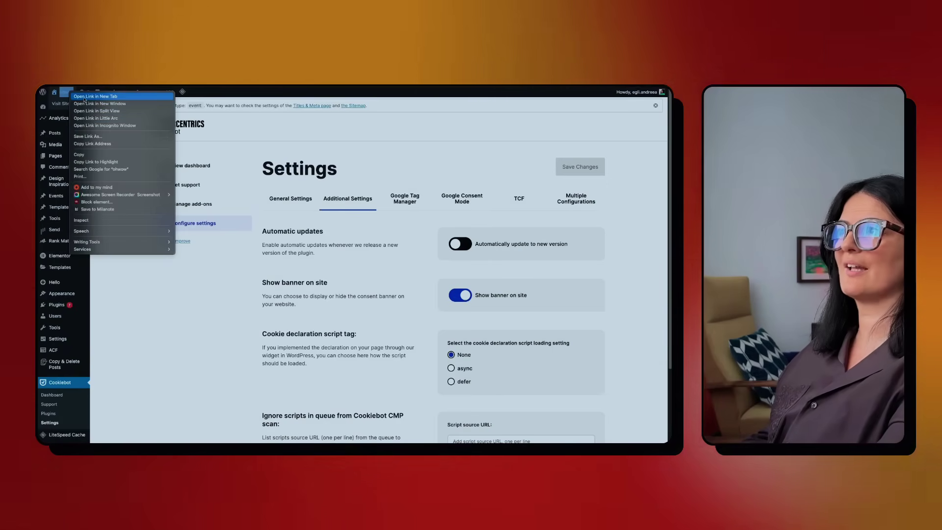
pyautogui.click(77, 97)
pyautogui.hotkey('ctrl', 'Tab')
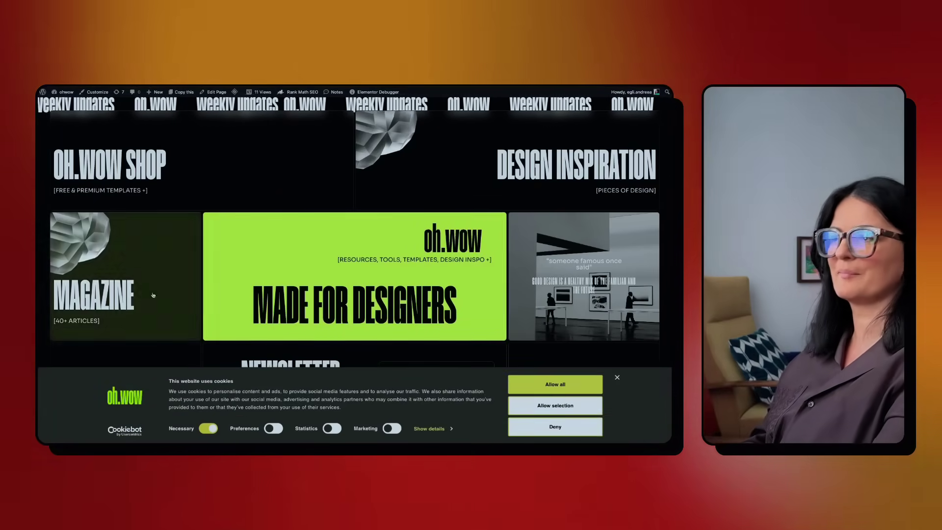
pyautogui.click(392, 429)
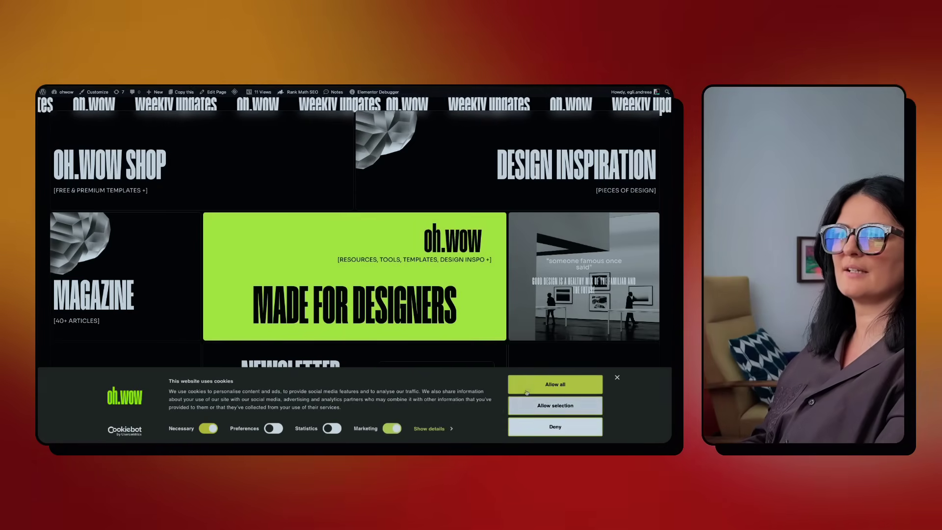
pyautogui.click(544, 409)
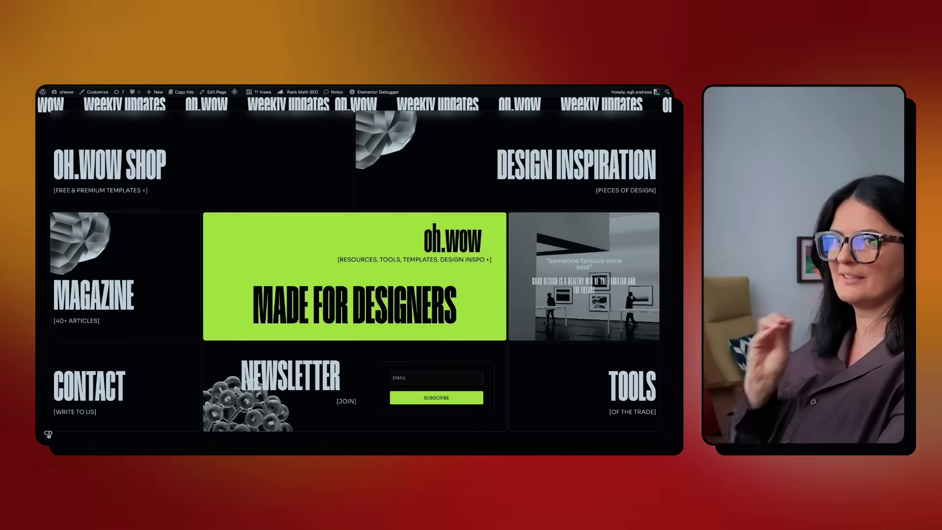
# Step: Change consent from the privacy trigger to Necessary and Preferences only, turning Statistics off
pyautogui.click(48, 434)
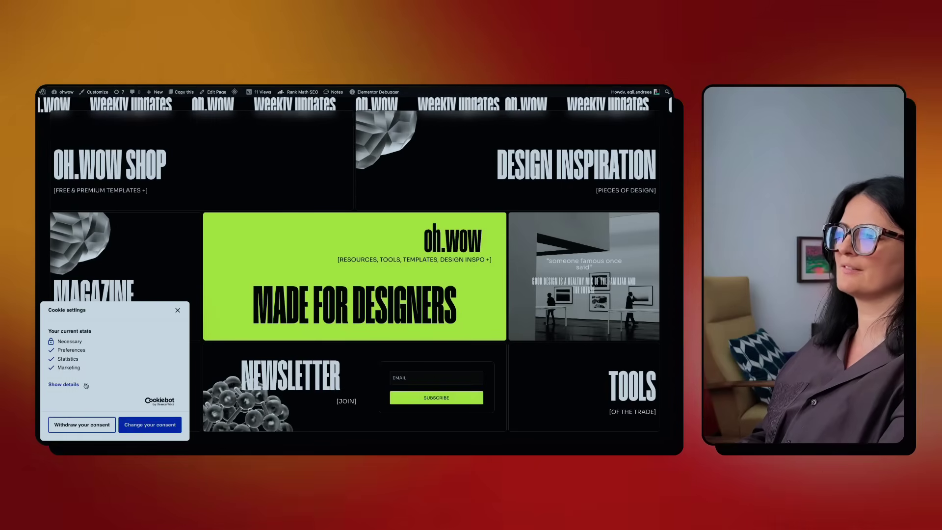
pyautogui.click(64, 385)
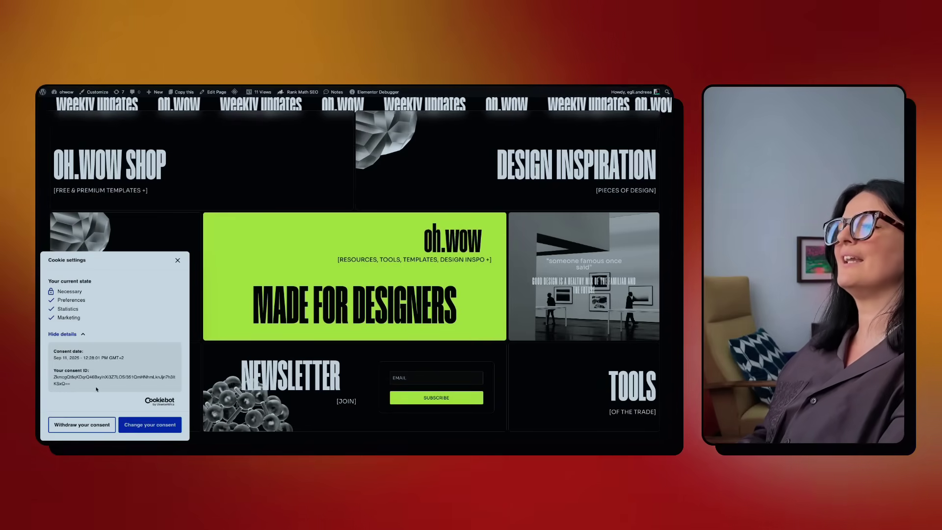
pyautogui.click(147, 425)
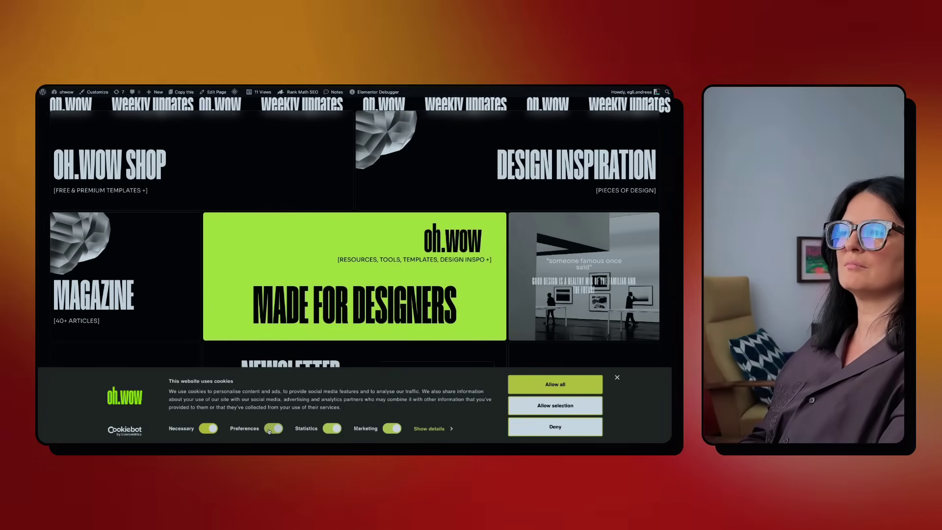
pyautogui.click(332, 429)
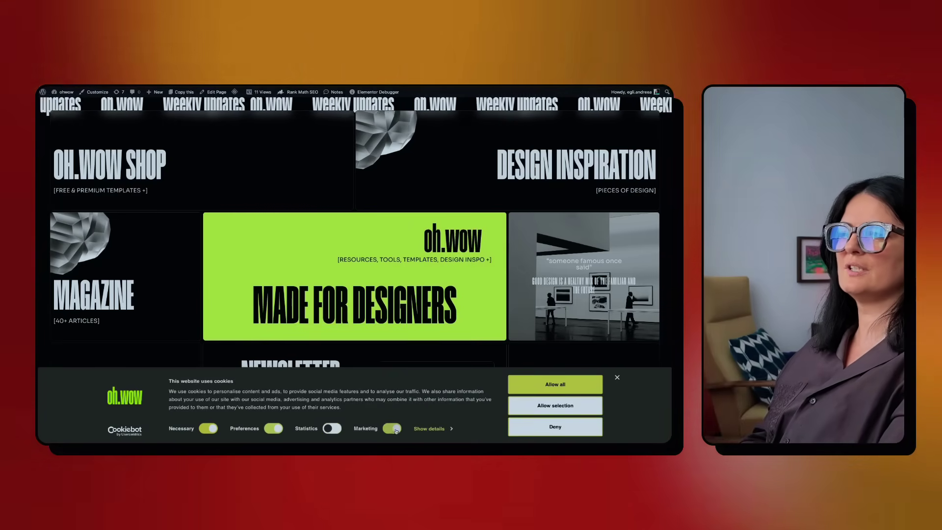
pyautogui.click(541, 407)
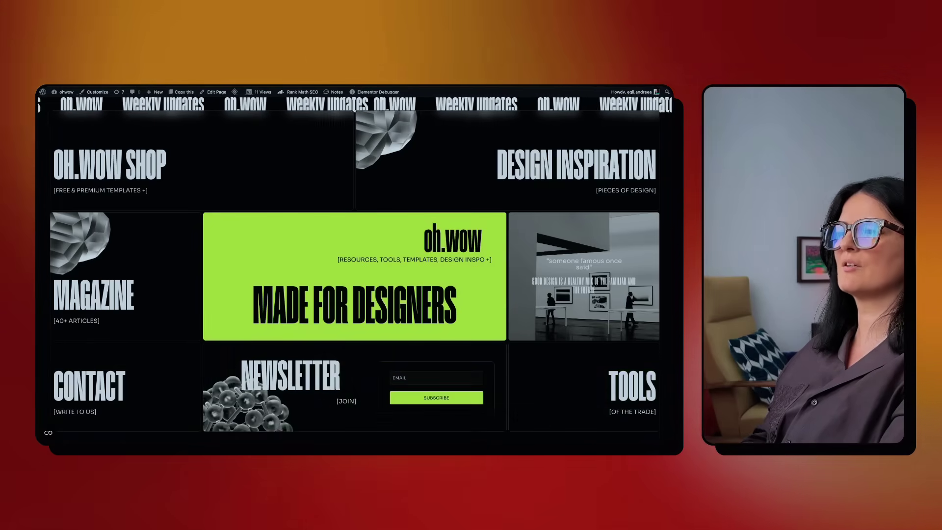
# Step: Reopen the privacy trigger to verify the new consent date and ID, then close it
pyautogui.click(48, 432)
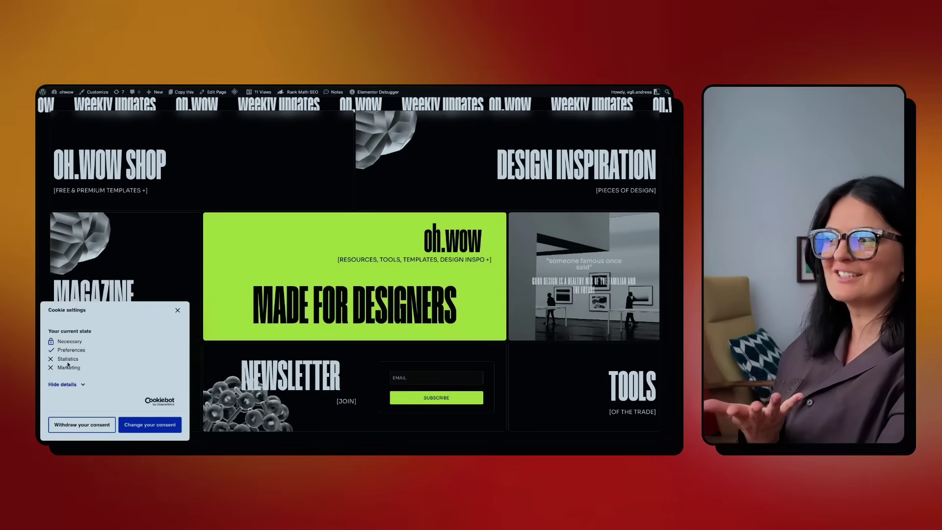
pyautogui.click(63, 384)
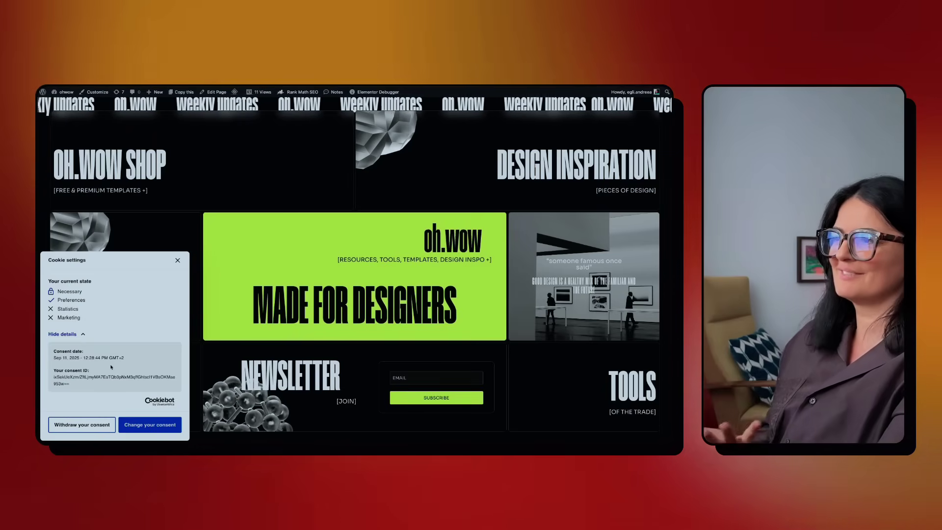
pyautogui.click(177, 263)
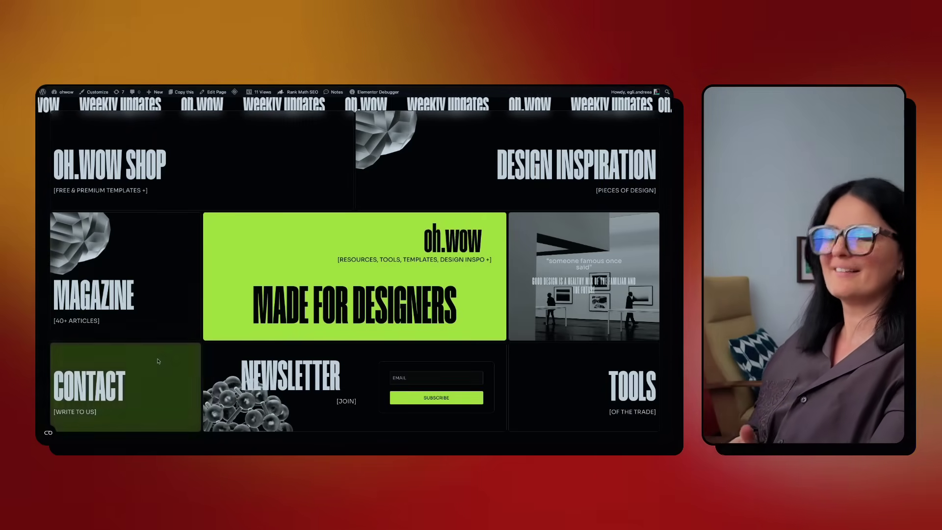